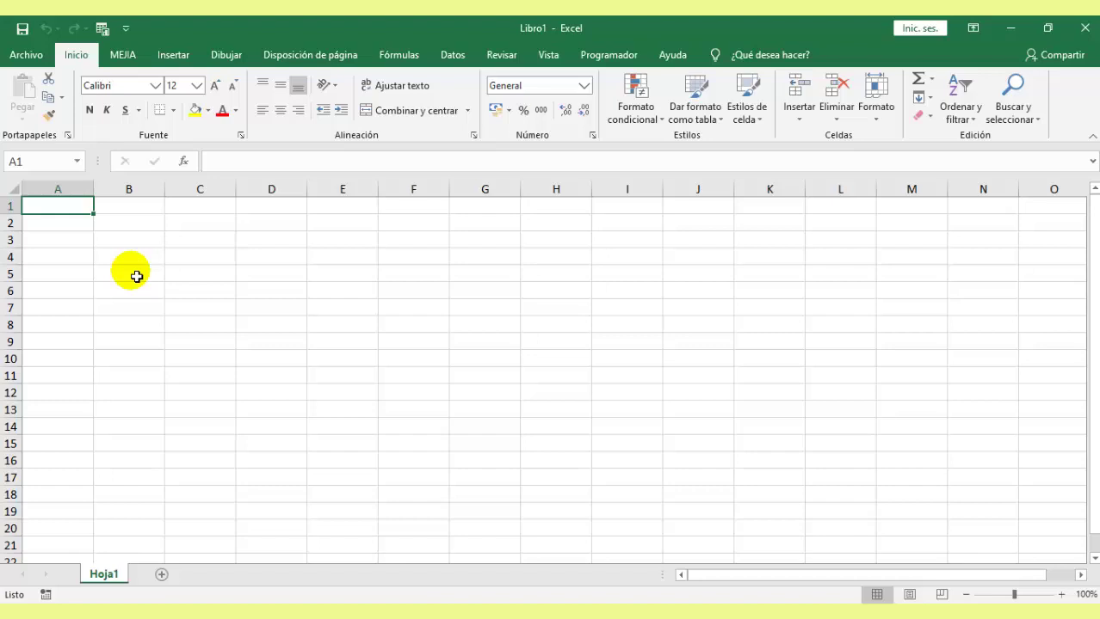
# Enter the title PUNTO DE EQUILIBRIO in A2
pyautogui.press('Down')
pyautogui.write('PUNTO DE EQUILIBRIO')
pyautogui.press('Return')
pyautogui.press('Return')
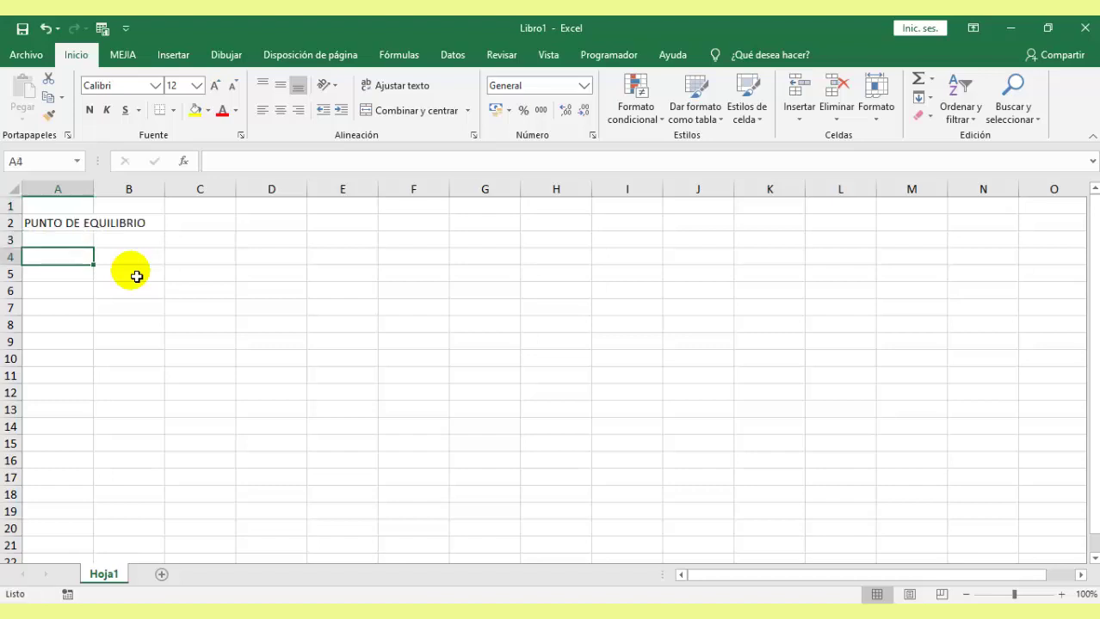
# Label A4–A6 VALOR DE VENTA UNITARIO, COSTO VARIABLE UNITARIO and COSTOS FIJOS
pyautogui.write('VALOR DE VE')
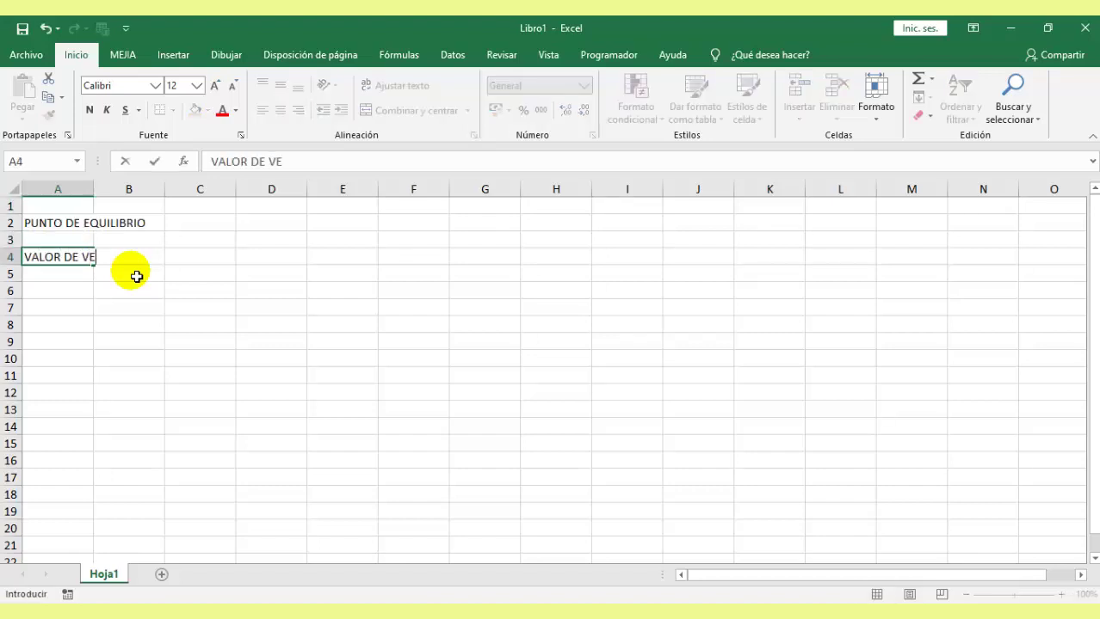
pyautogui.write('NTA UNITAR')
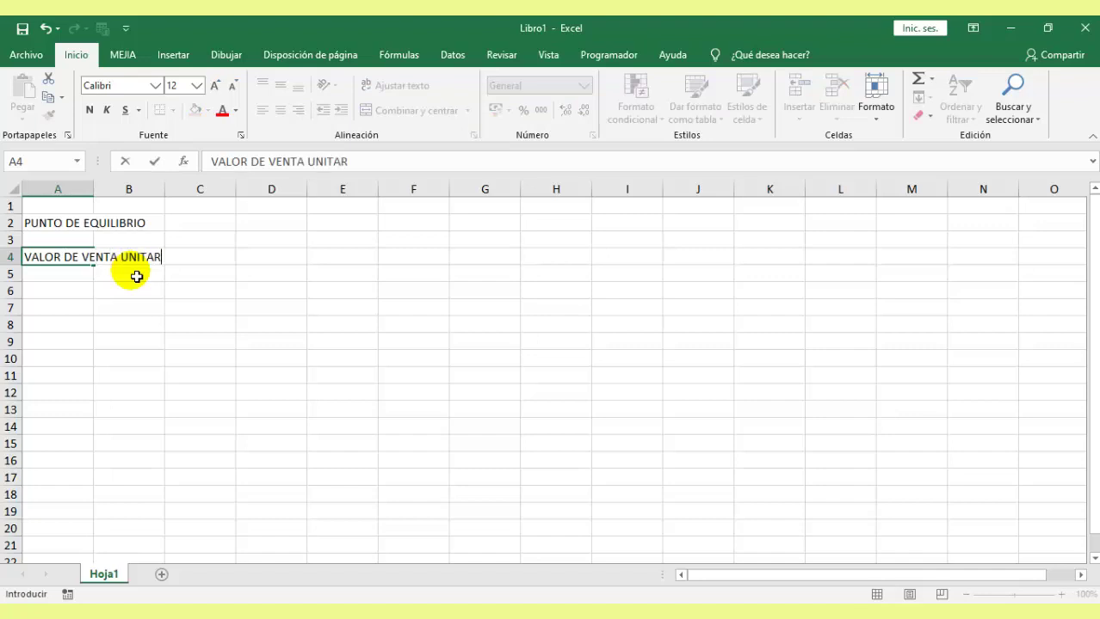
pyautogui.write('IO')
pyautogui.press('Return')
pyautogui.write('COS')
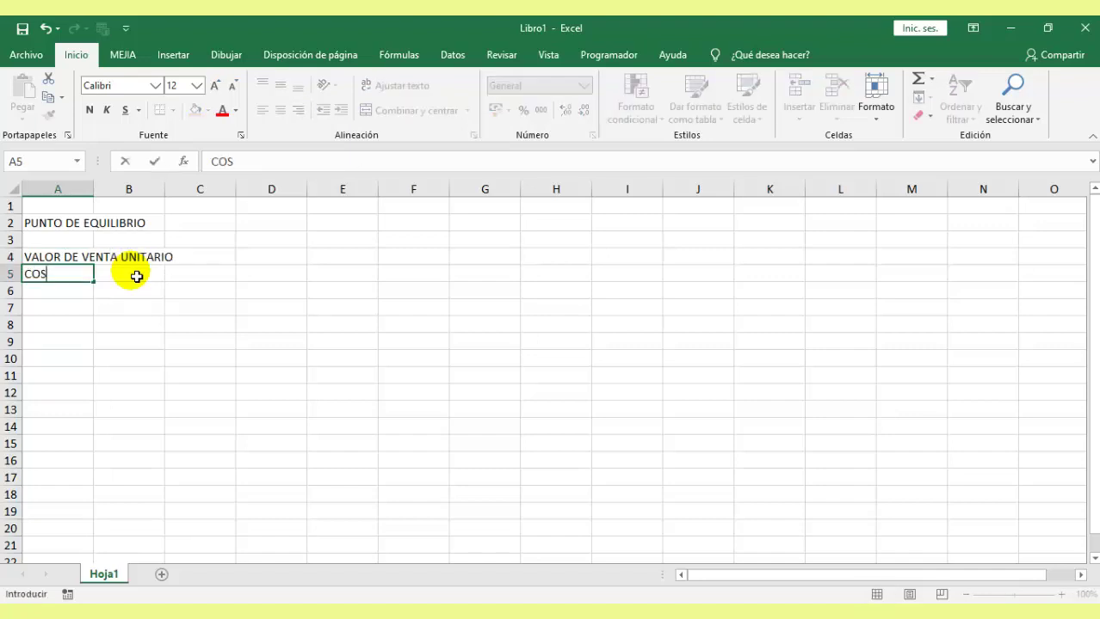
pyautogui.write('TO VARIABLE U')
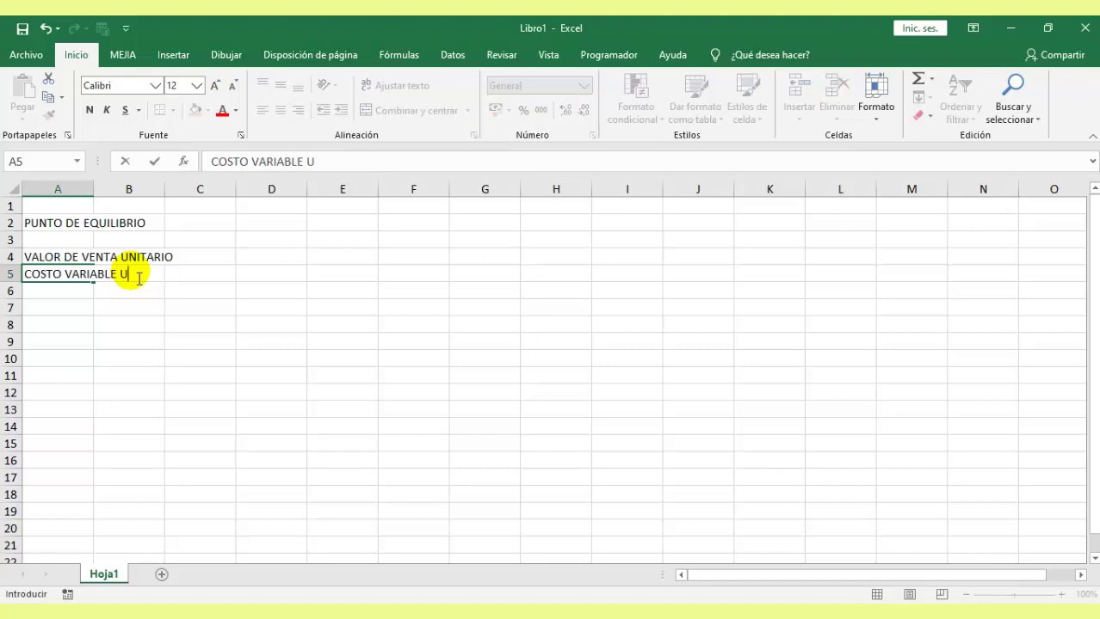
pyautogui.write('NITARIO')
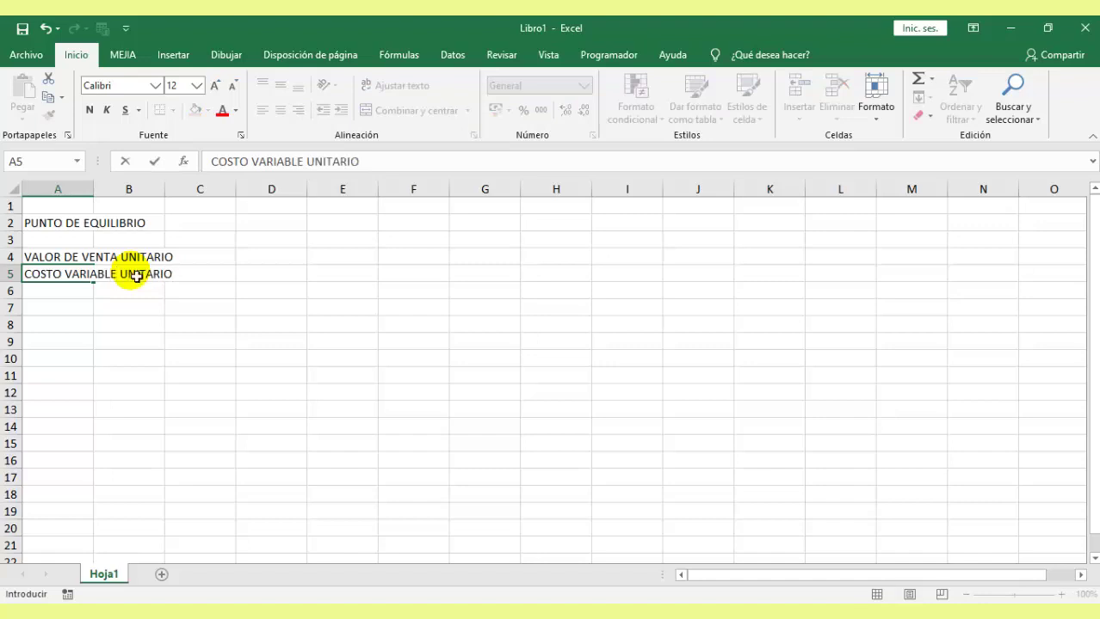
pyautogui.press('Return')
pyautogui.write('COSTOS FIJO')
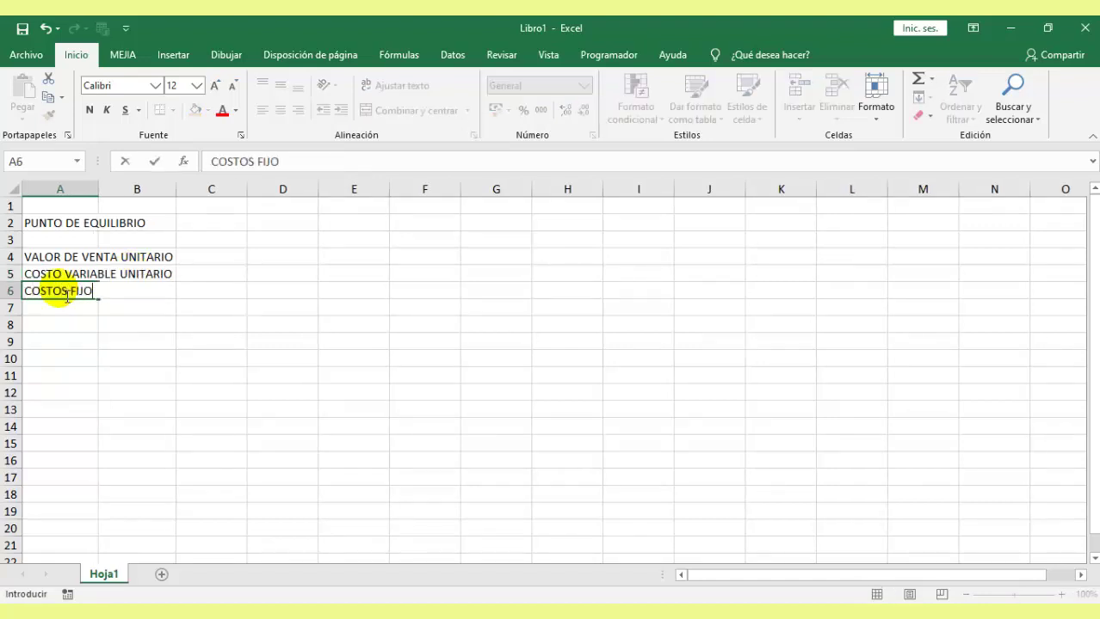
pyautogui.write('S')
pyautogui.click(211, 256)
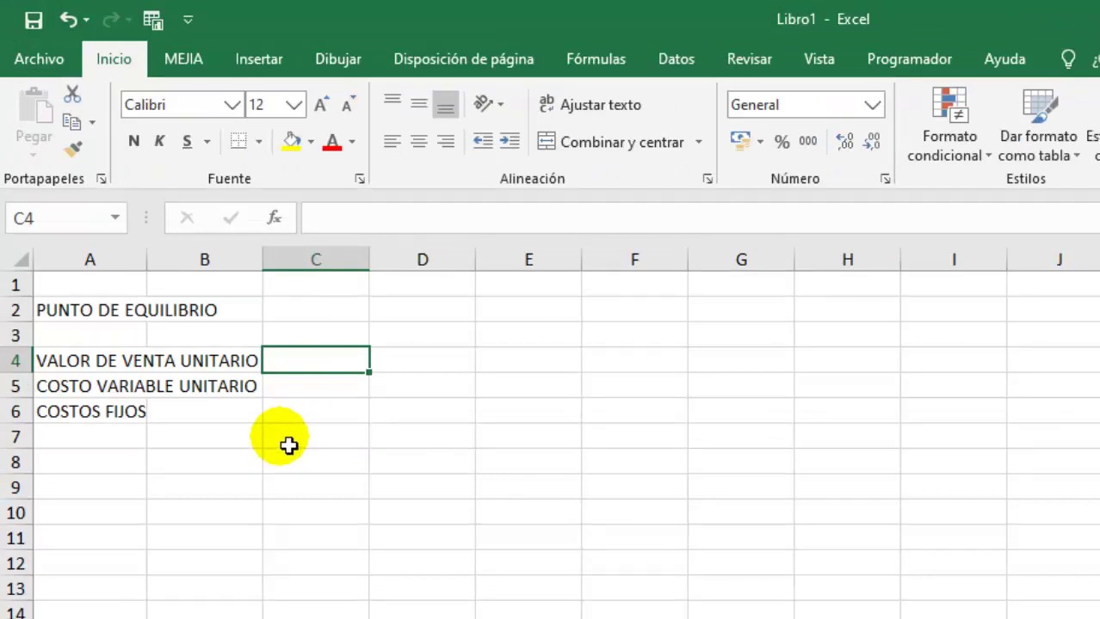
# Enter 100, 80 and 4500 in C4, C5 and C6
pyautogui.write('100')
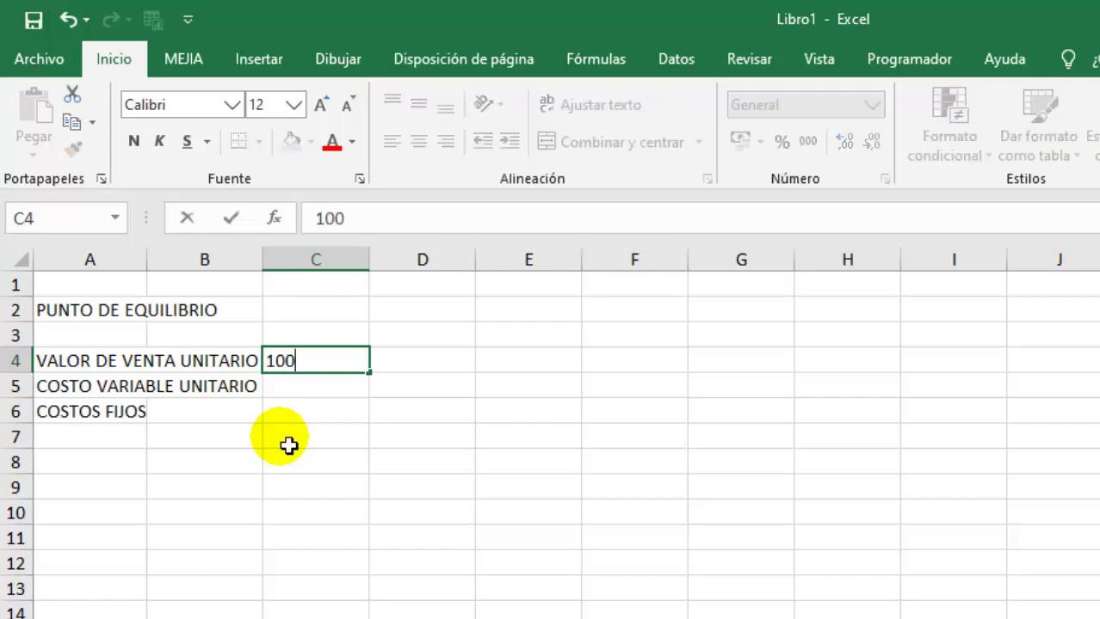
pyautogui.press('Return')
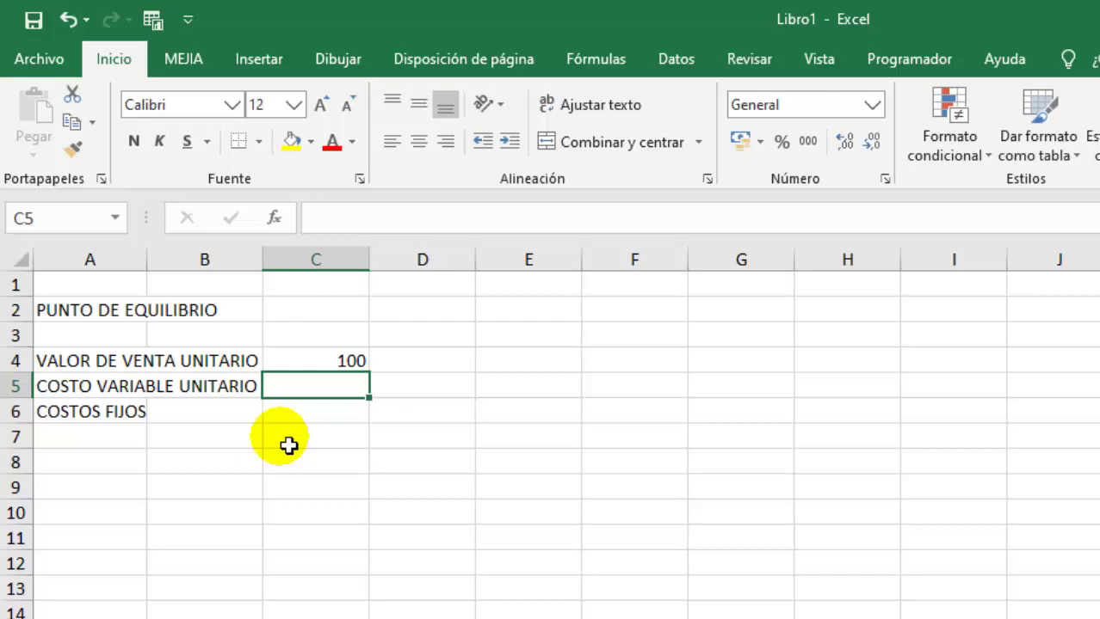
pyautogui.write('80')
pyautogui.press('Return')
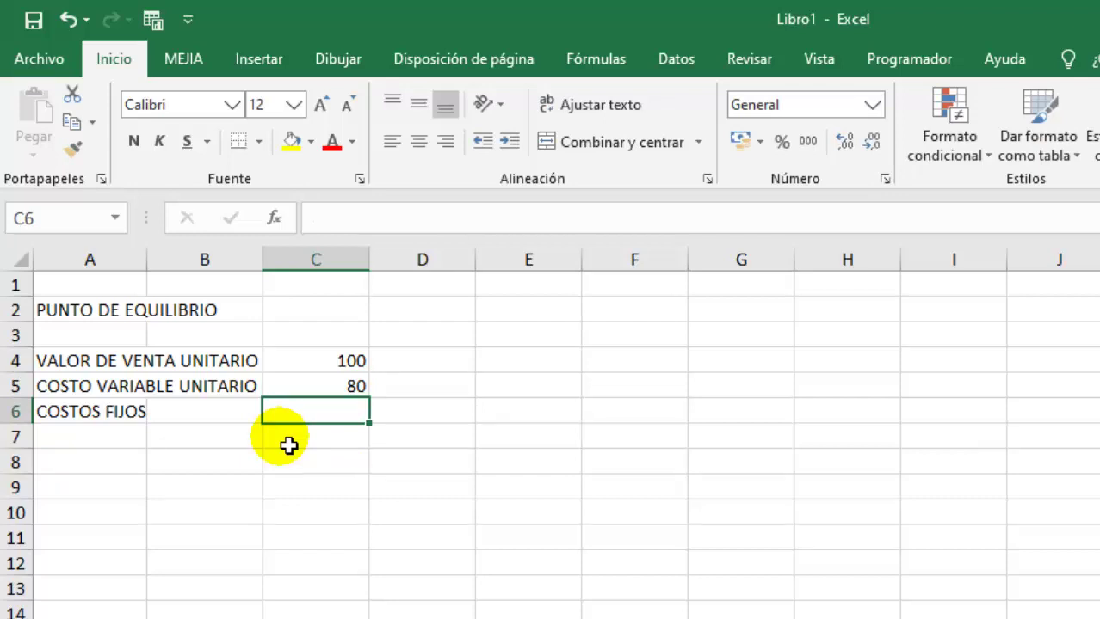
pyautogui.write('450')
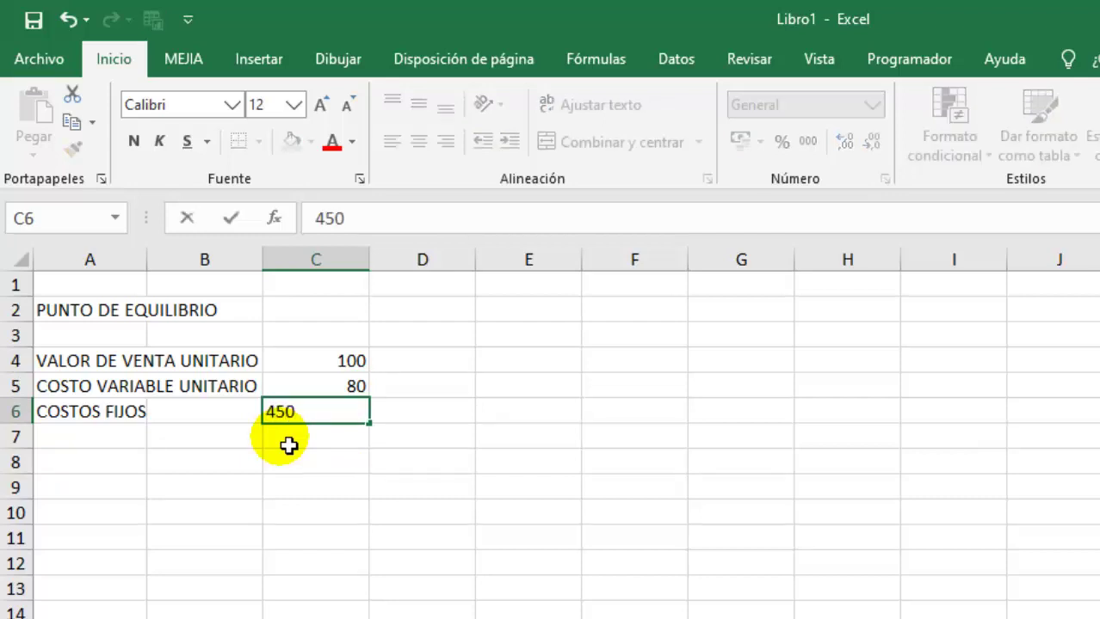
pyautogui.write('0')
pyautogui.press('Return')
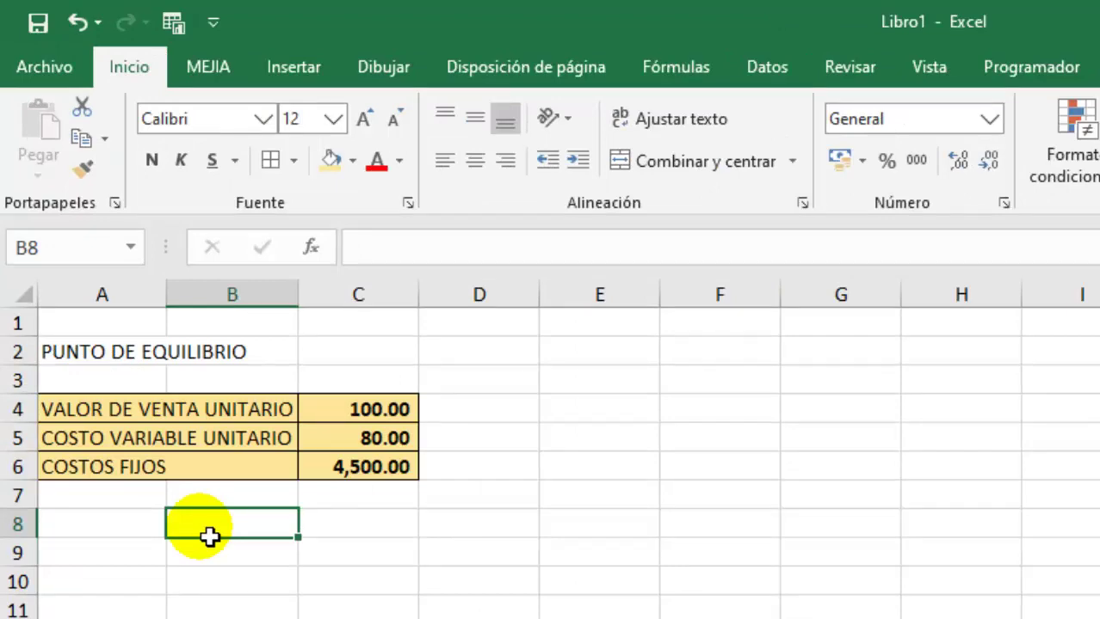
# Type headers UNIDADES, INGRESOS, COSTO TOTAL, P.EQUILIBRIO across A8:D8, then 200 in A9
pyautogui.click(85, 338)
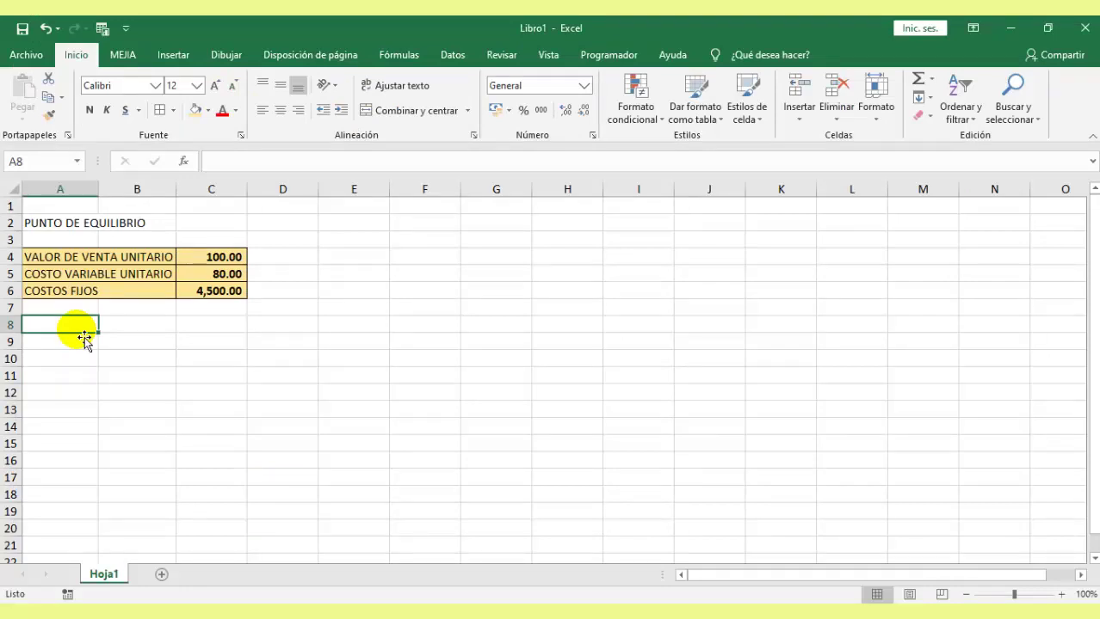
pyautogui.write('U')
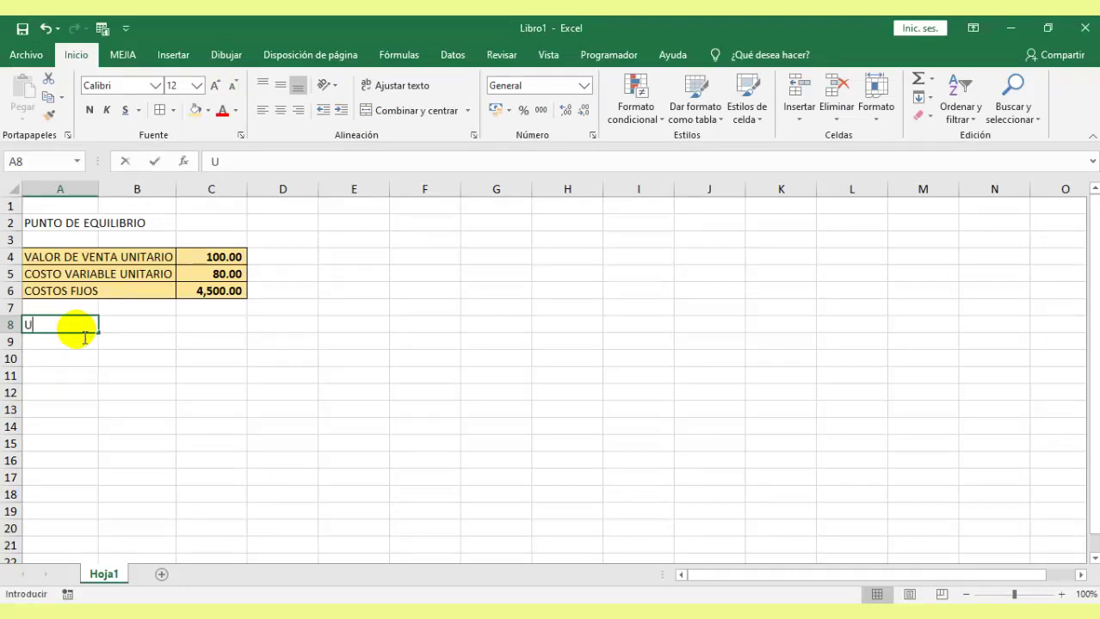
pyautogui.write('NIDADES')
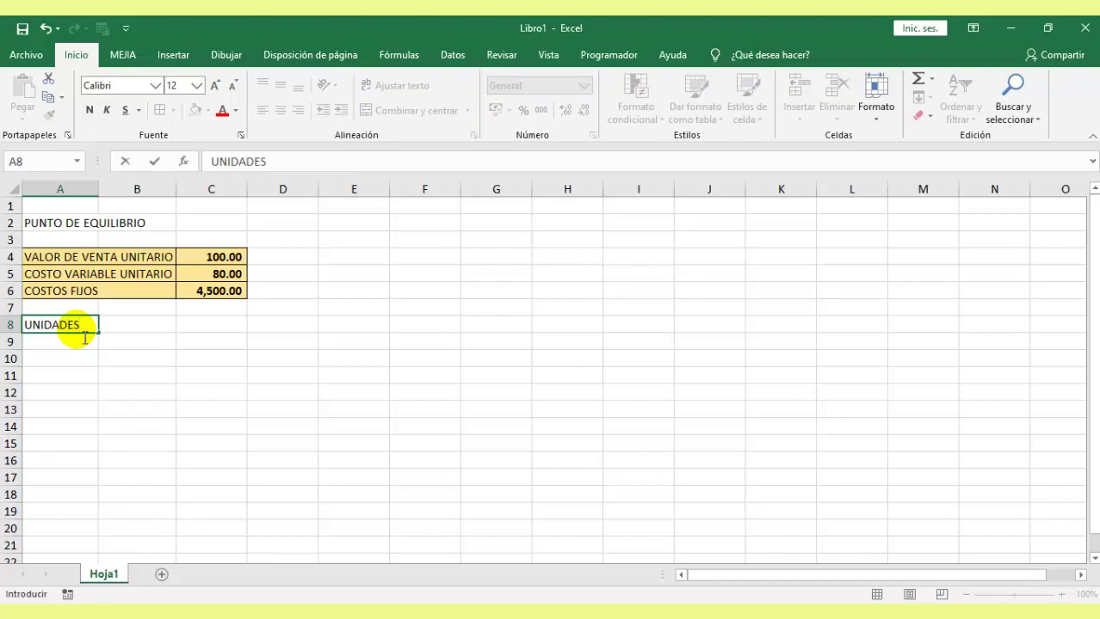
pyautogui.press('Tab')
pyautogui.write('ING')
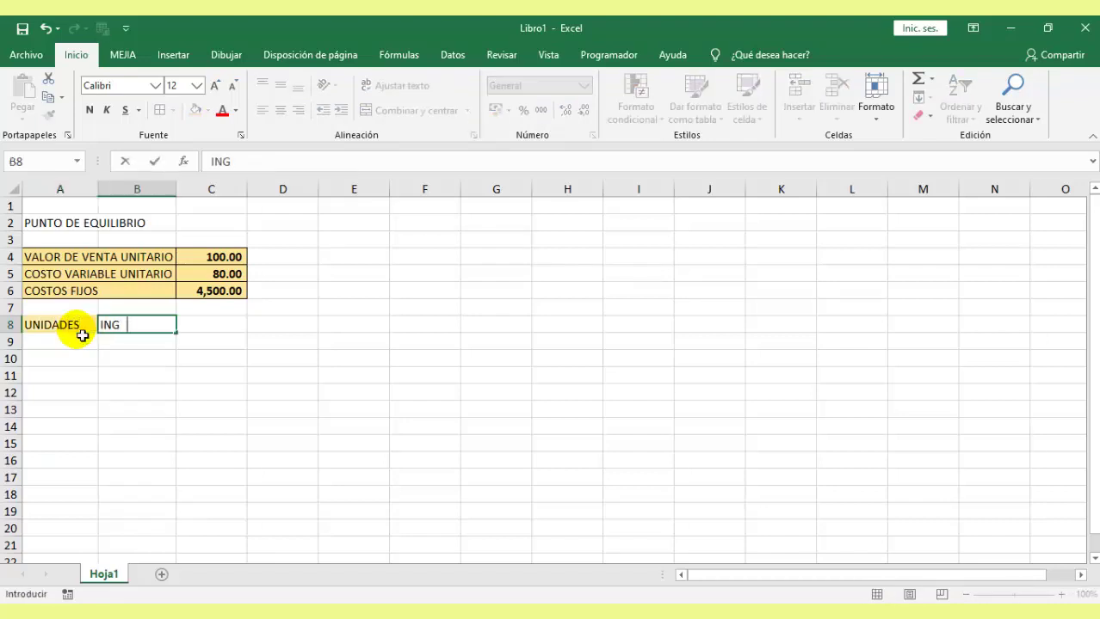
pyautogui.write('RESOS')
pyautogui.press('Tab')
pyautogui.write('COSTO T')
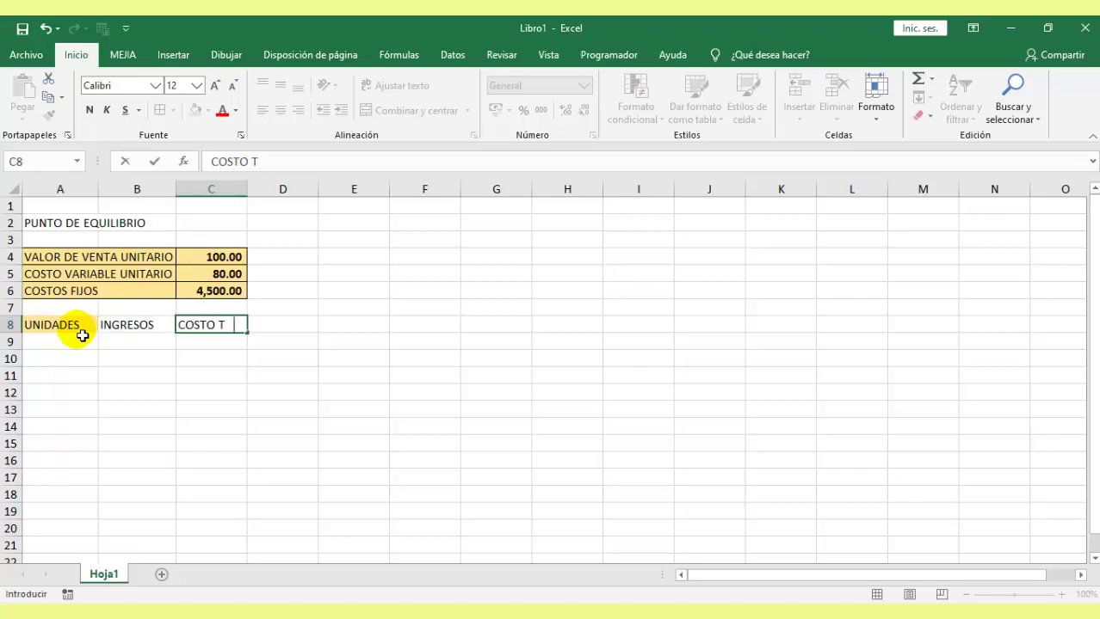
pyautogui.write('OTAL')
pyautogui.press('Tab')
pyautogui.write('P.')
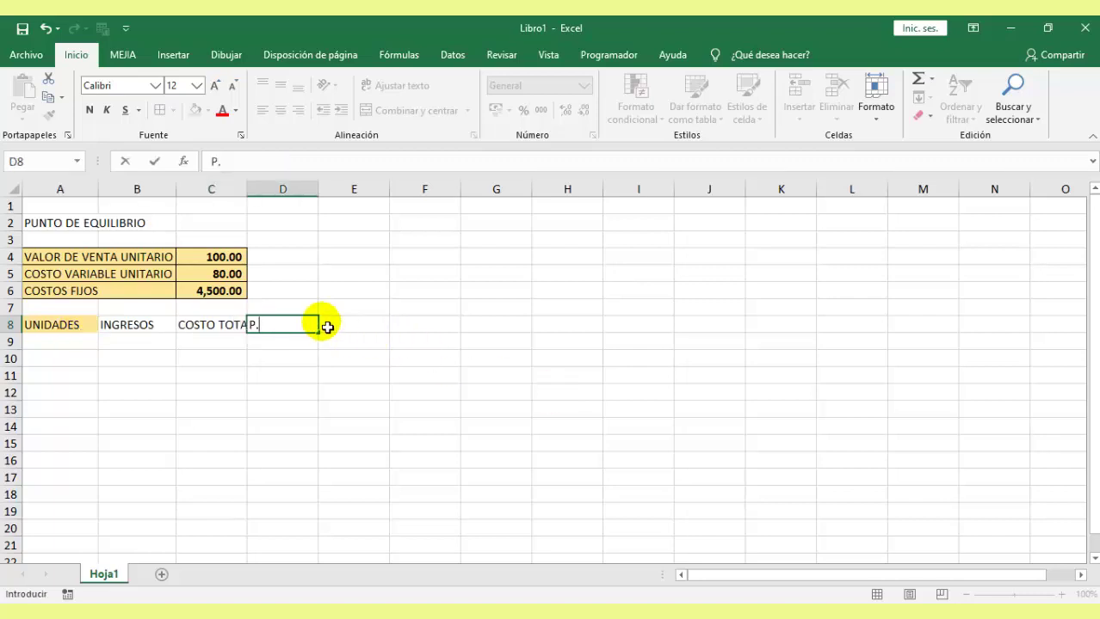
pyautogui.write('EQUILI')
pyautogui.write('BRIO')
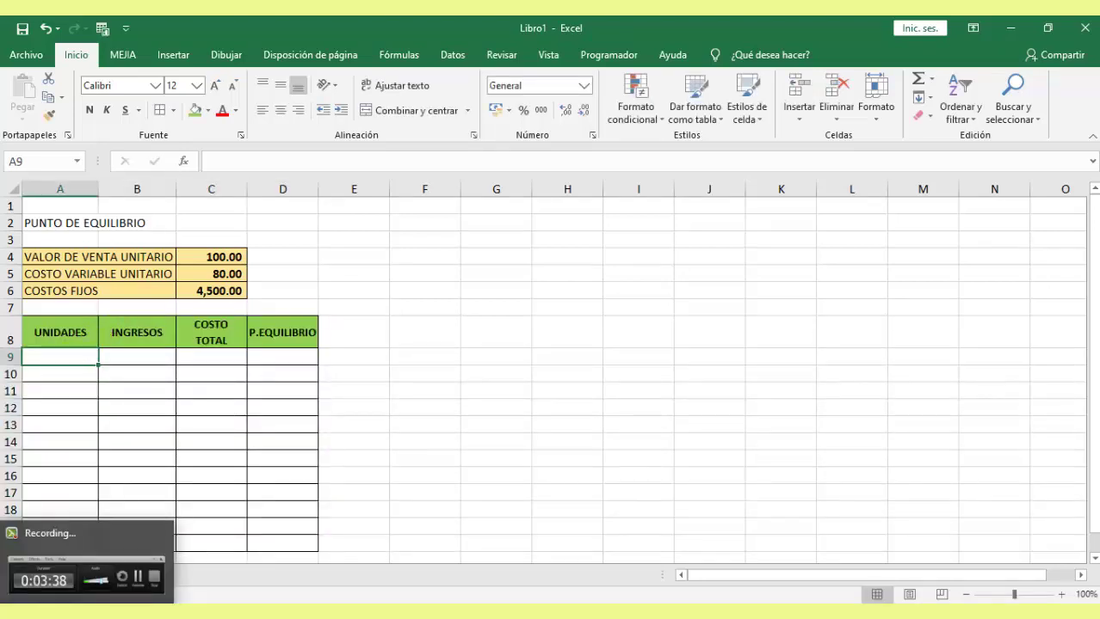
pyautogui.write('200')
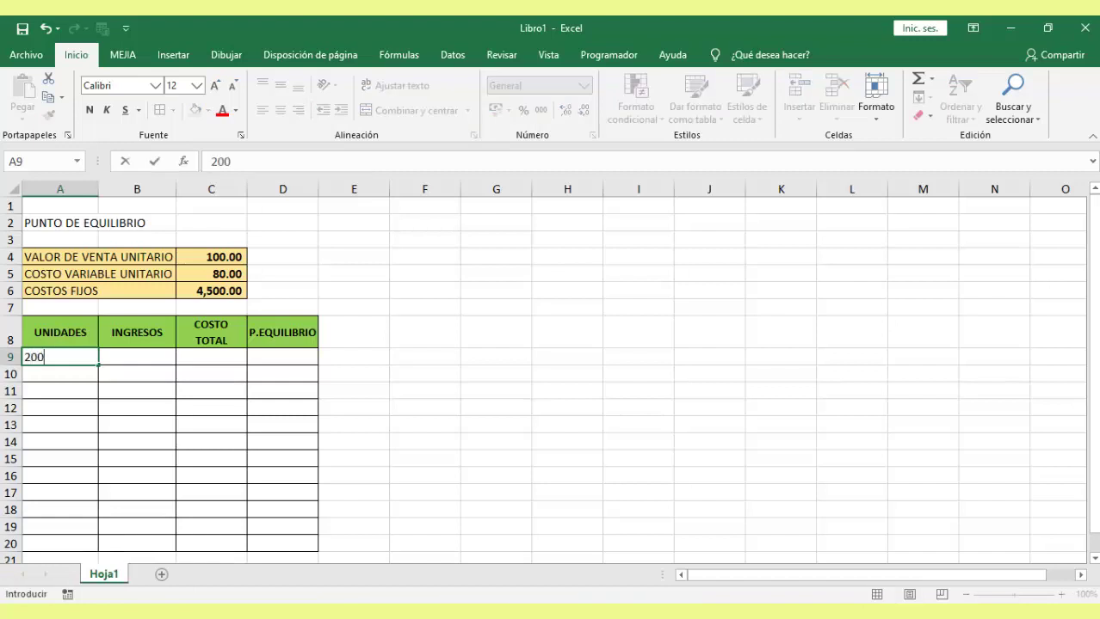
# Confirm 200 units and make B9 compute income as A9 times the sale price in C4
pyautogui.press('Return')
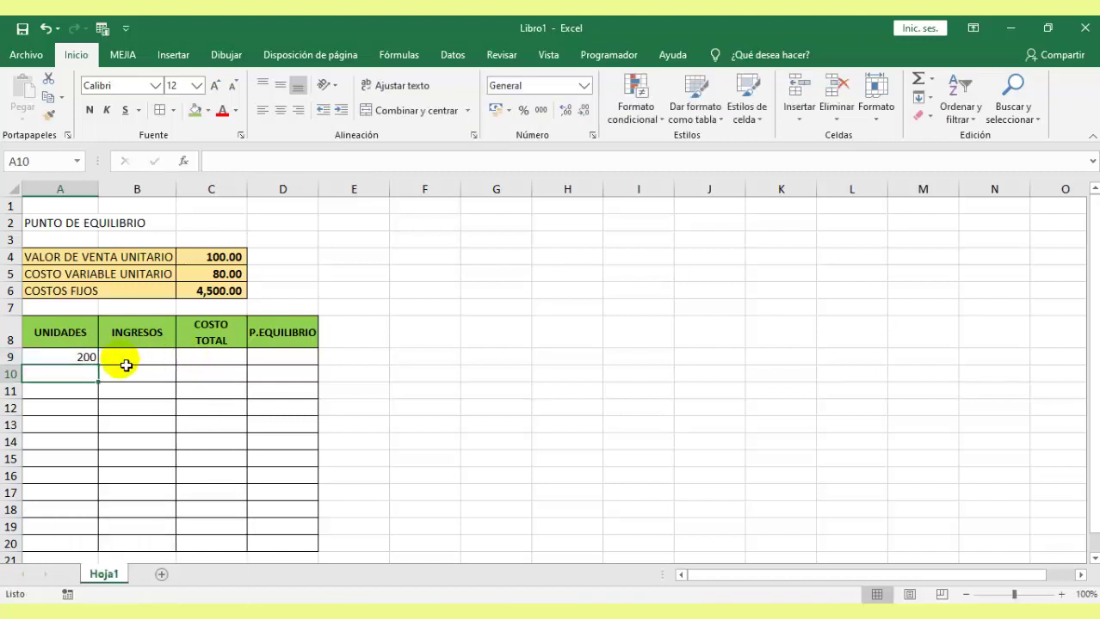
pyautogui.click(126, 362)
pyautogui.write('+')
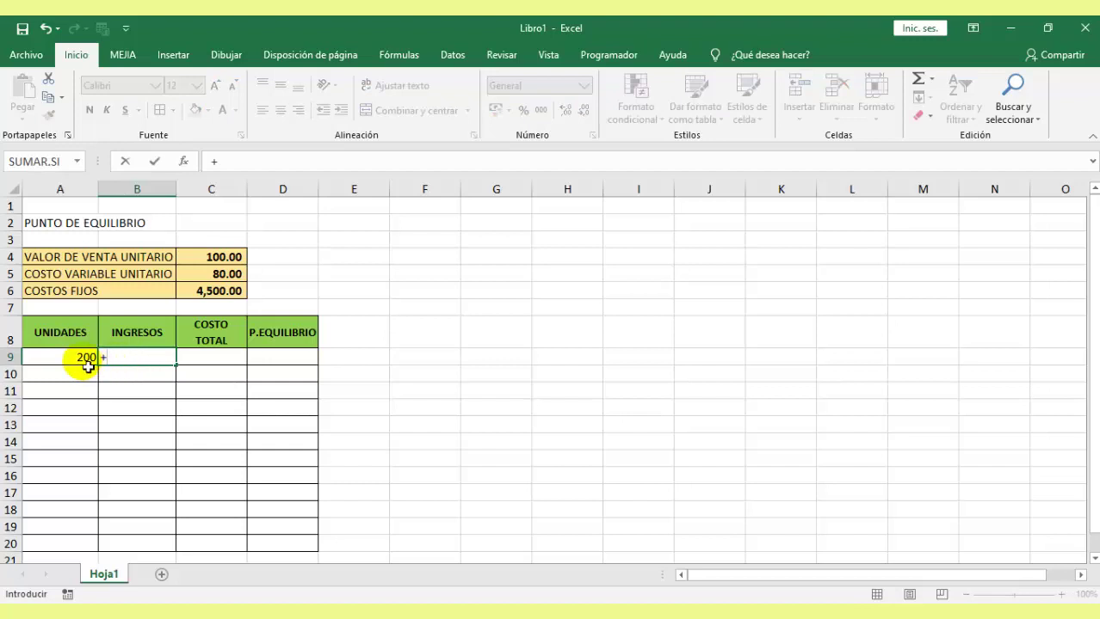
pyautogui.click(90, 368)
pyautogui.write('*')
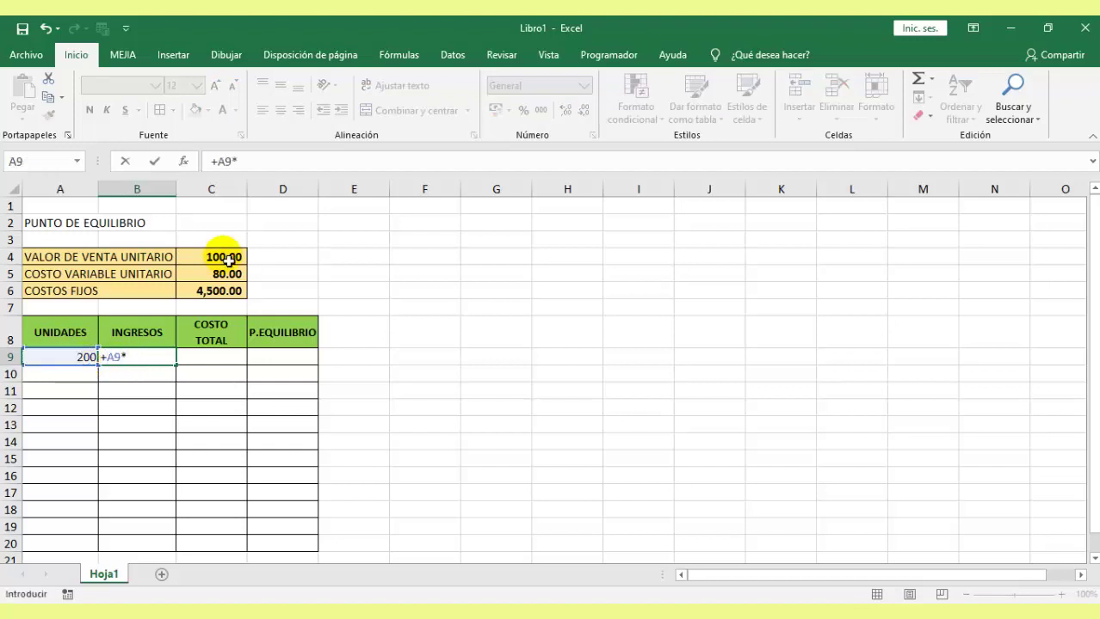
pyautogui.click(222, 256)
pyautogui.click(263, 164)
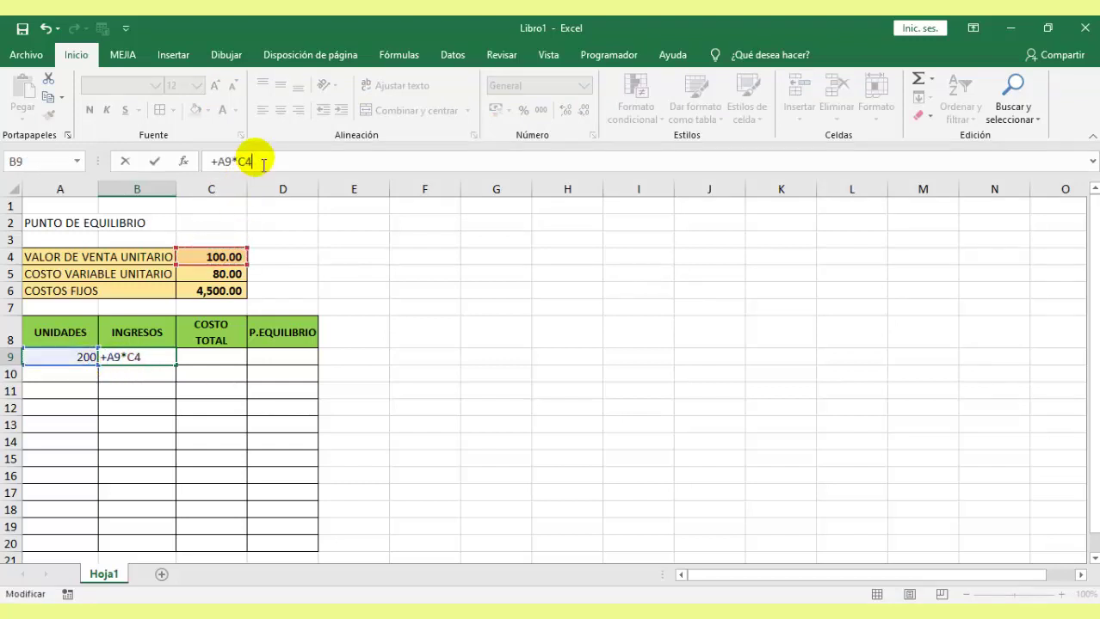
pyautogui.click(214, 367)
# Enter the total cost formula =+(A9*$C$5)+$C$6 in C9, giving 20,500.00
pyautogui.write('+')
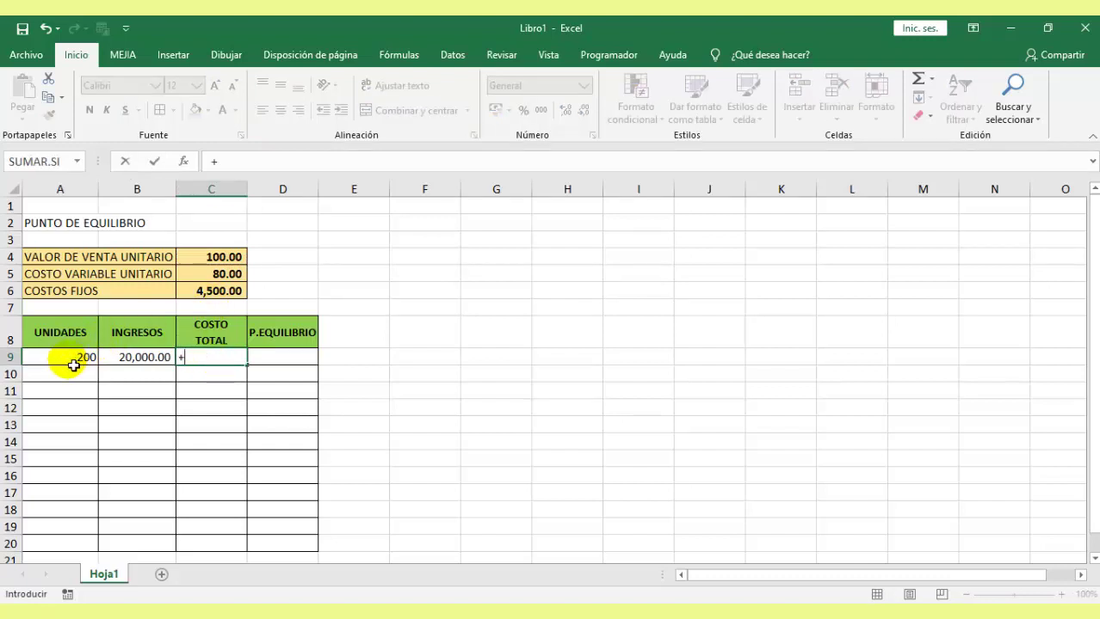
pyautogui.click(74, 365)
pyautogui.write('*')
pyautogui.click(224, 268)
pyautogui.click(226, 166)
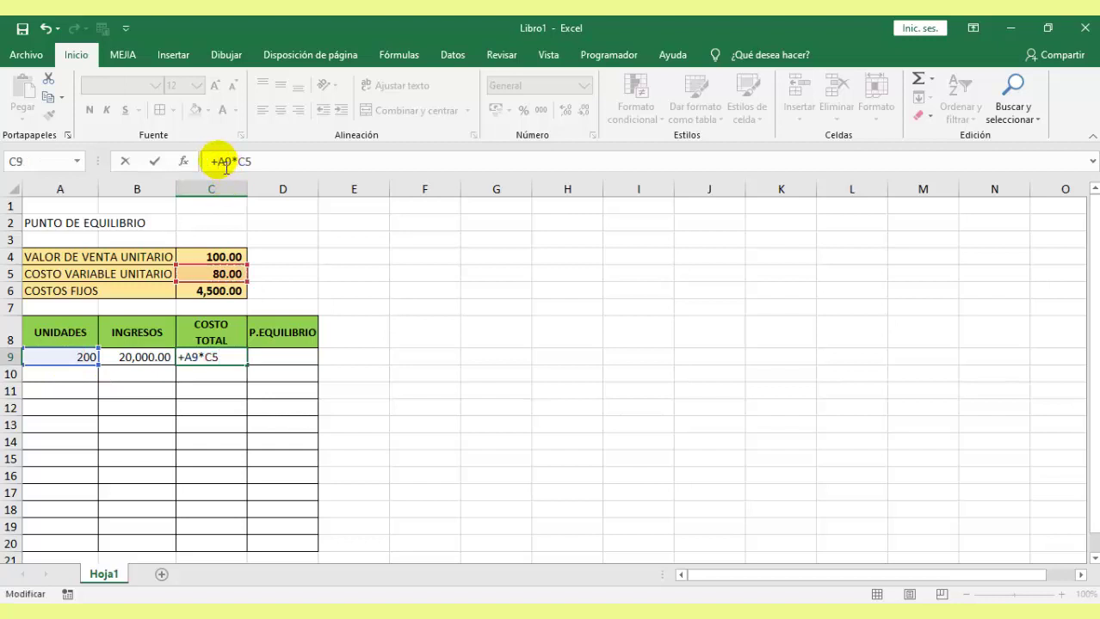
pyautogui.write('(')
pyautogui.click(302, 166)
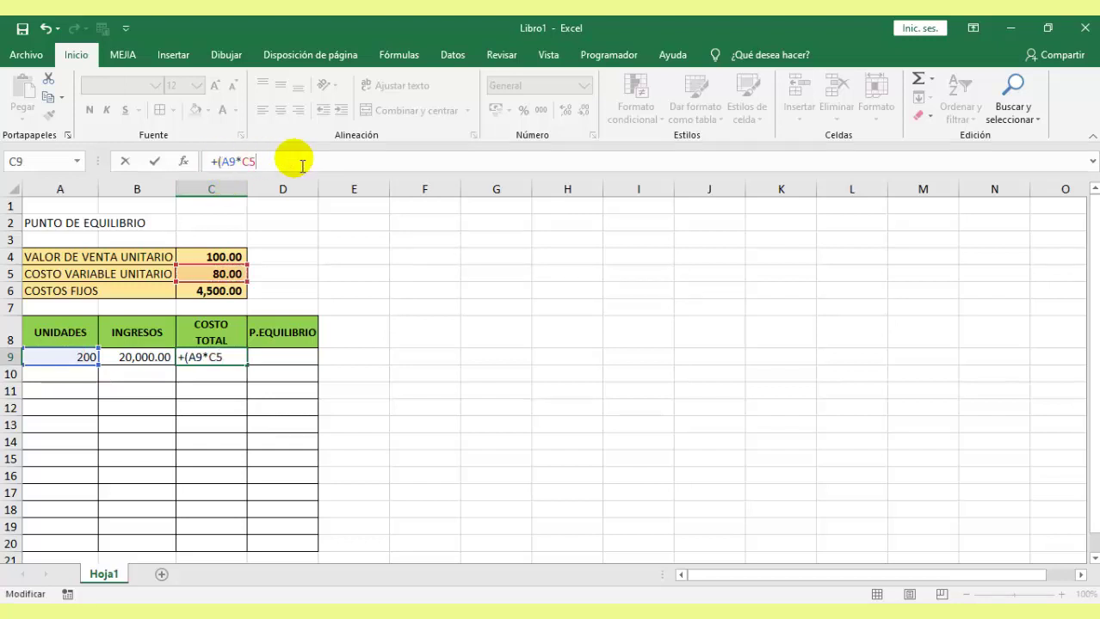
pyautogui.click(215, 291)
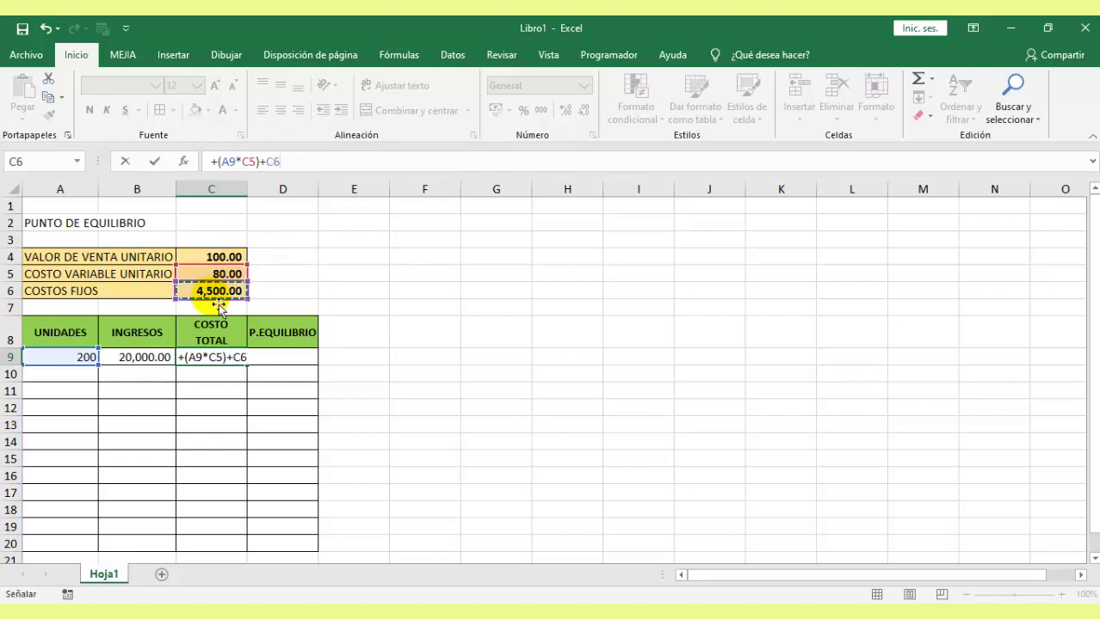
pyautogui.click(272, 161)
pyautogui.press('F4')
pyautogui.press('Return')
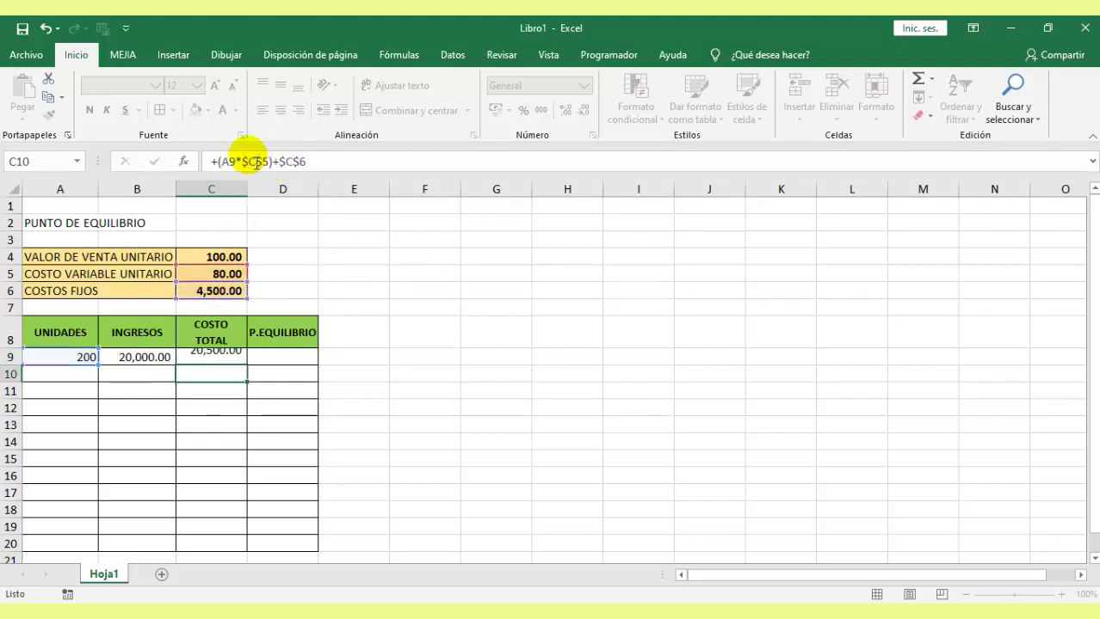
pyautogui.click(295, 364)
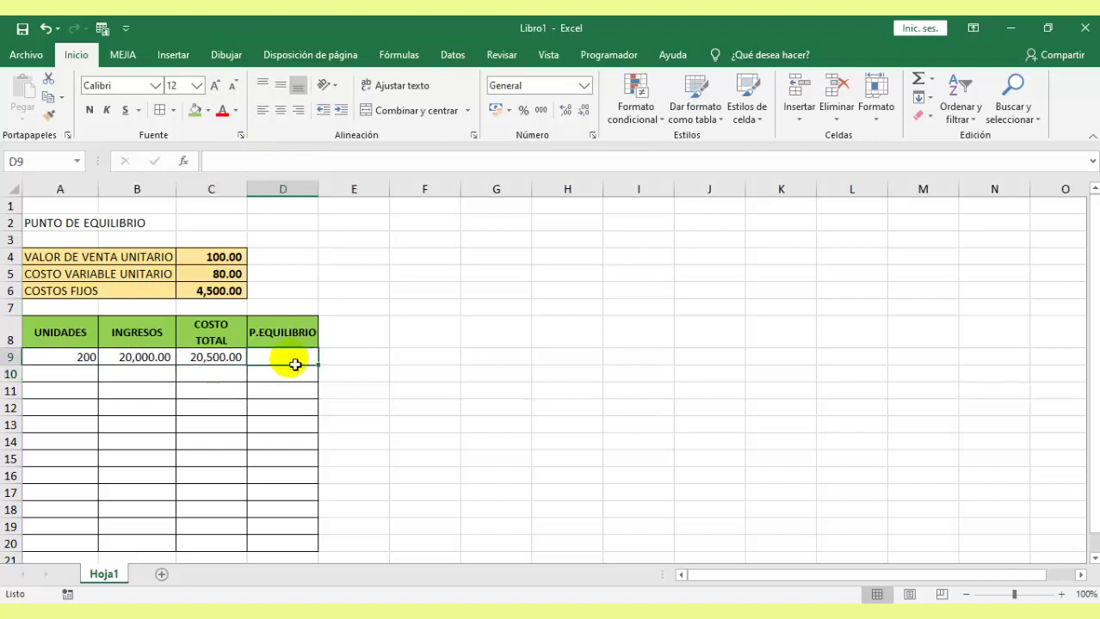
# Enter =+B9-C9 in D9 and check the filled-down formulas in row 11
pyautogui.write('+')
pyautogui.click(160, 360)
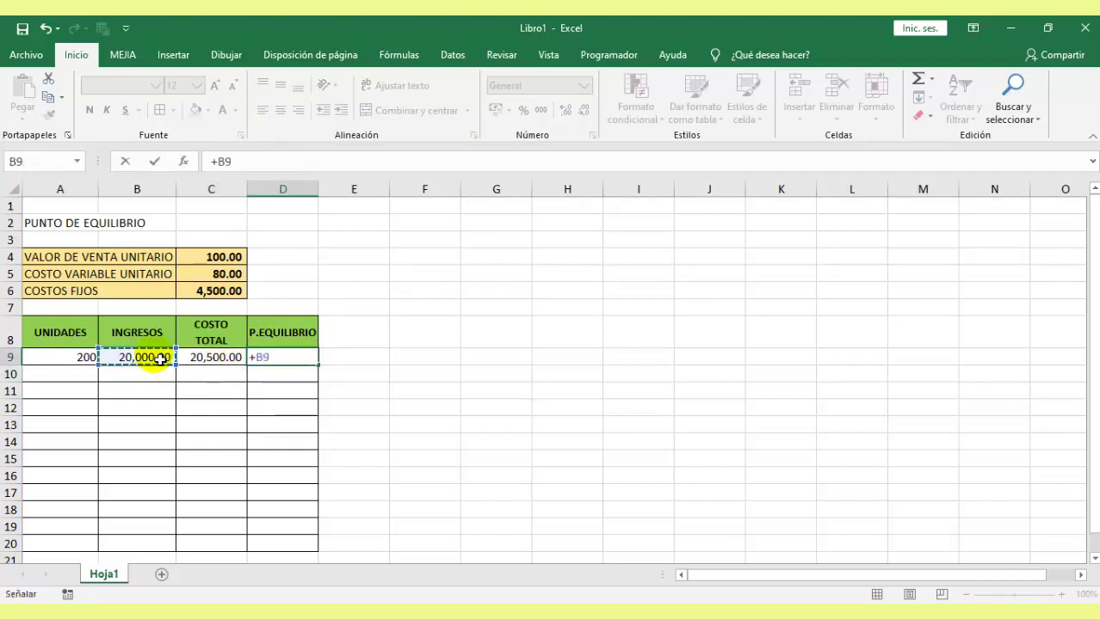
pyautogui.write('-')
pyautogui.click(223, 360)
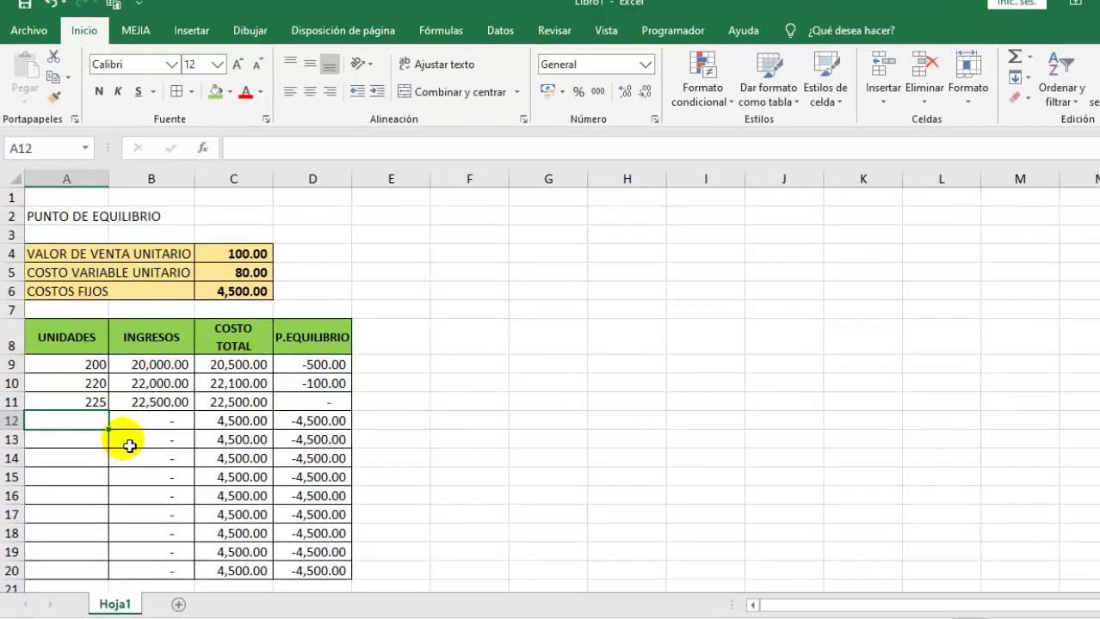
pyautogui.click(328, 404)
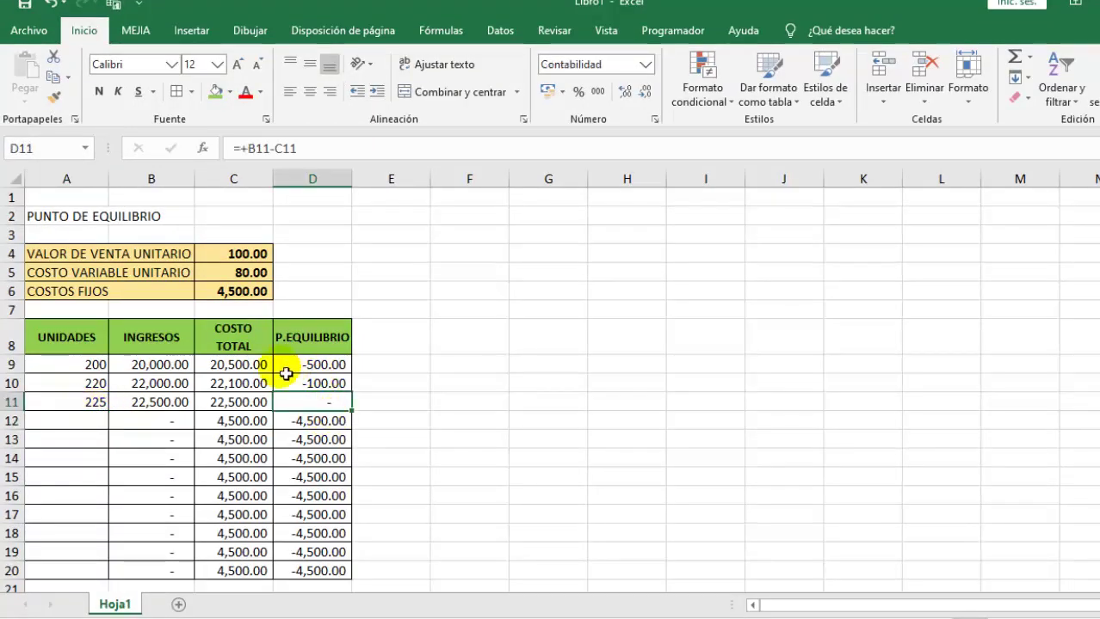
pyautogui.click(151, 412)
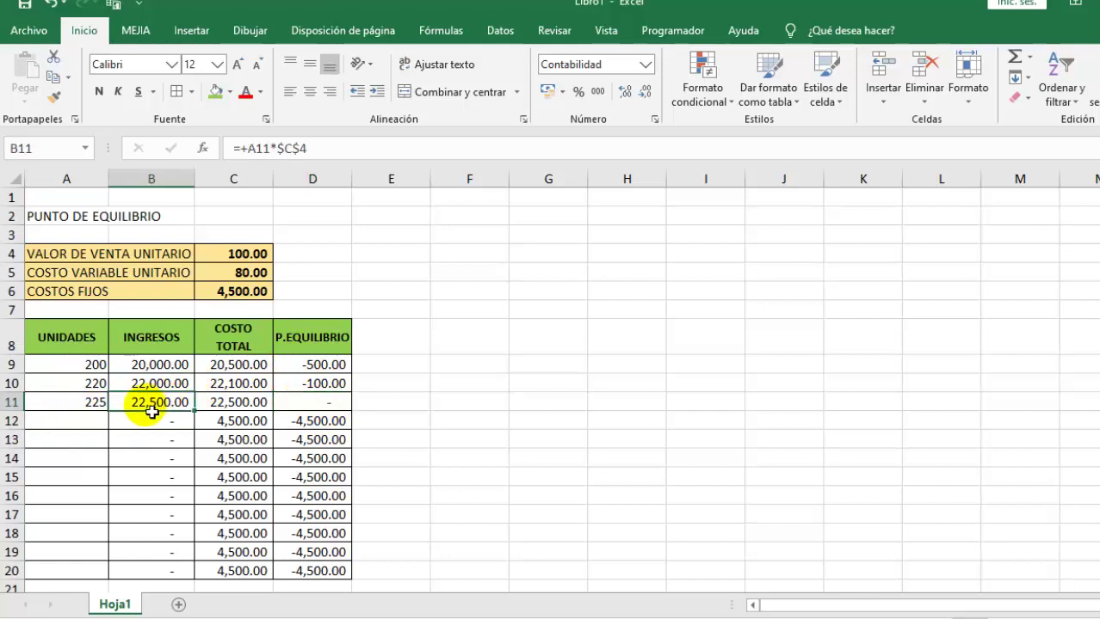
pyautogui.click(244, 412)
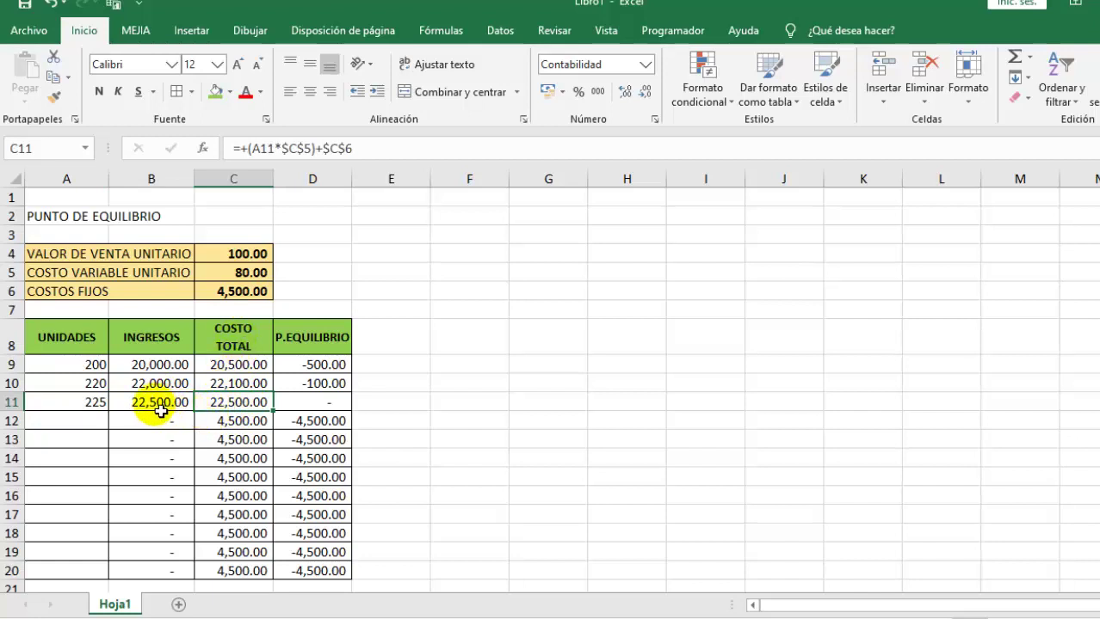
# Rework the units column to run 170–270, with 225 in A15
pyautogui.click(90, 481)
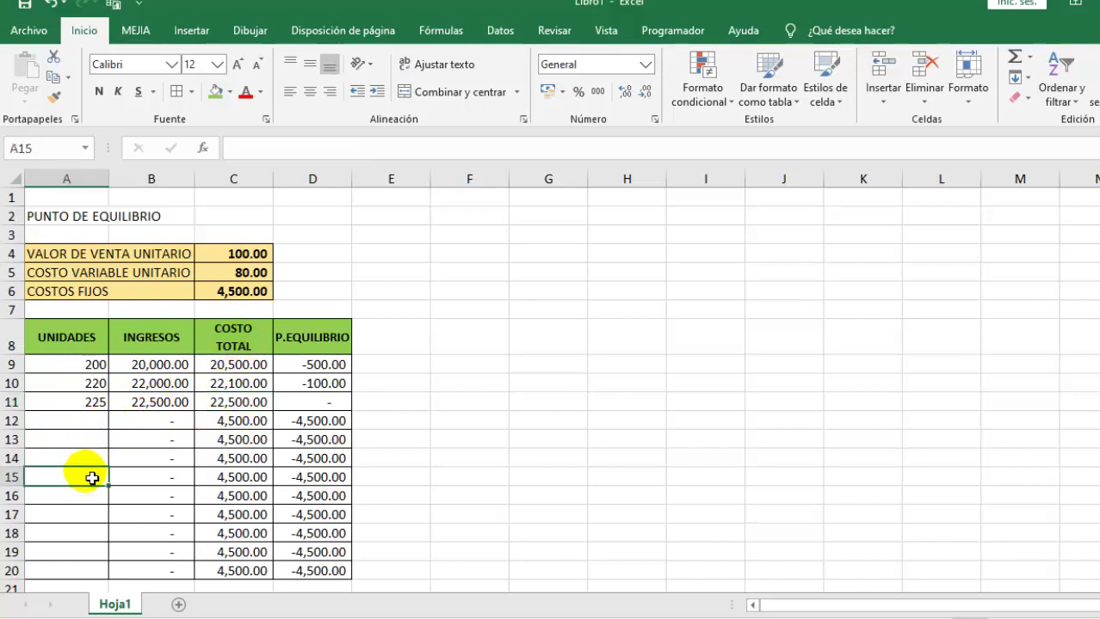
pyautogui.write('225')
pyautogui.press('Return')
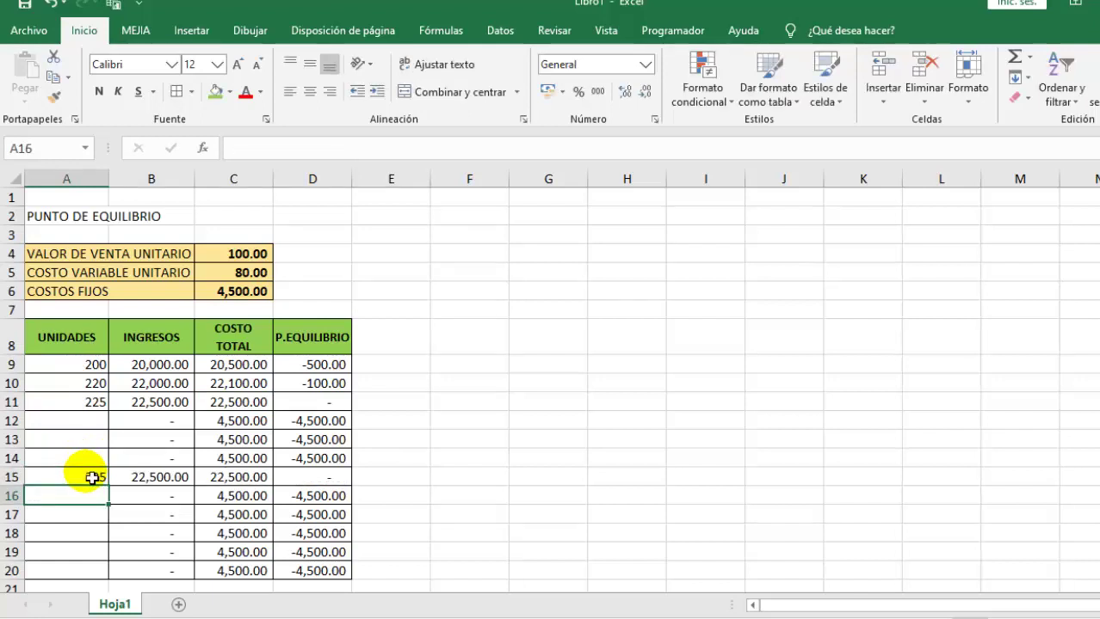
pyautogui.moveTo(91, 364); pyautogui.dragTo(90, 468)
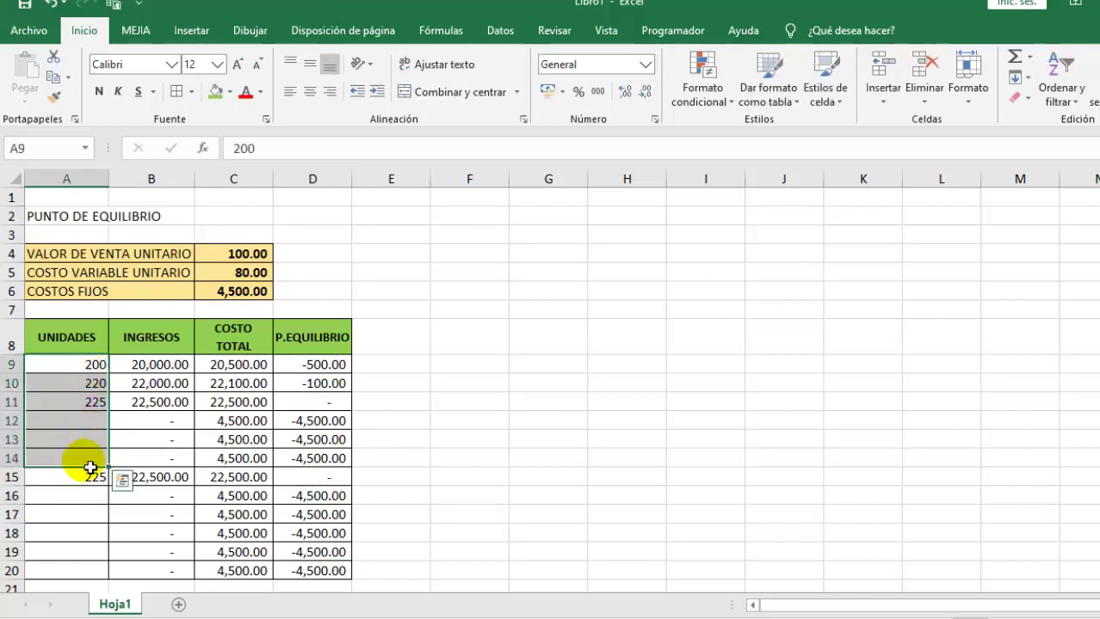
pyautogui.press('Delete')
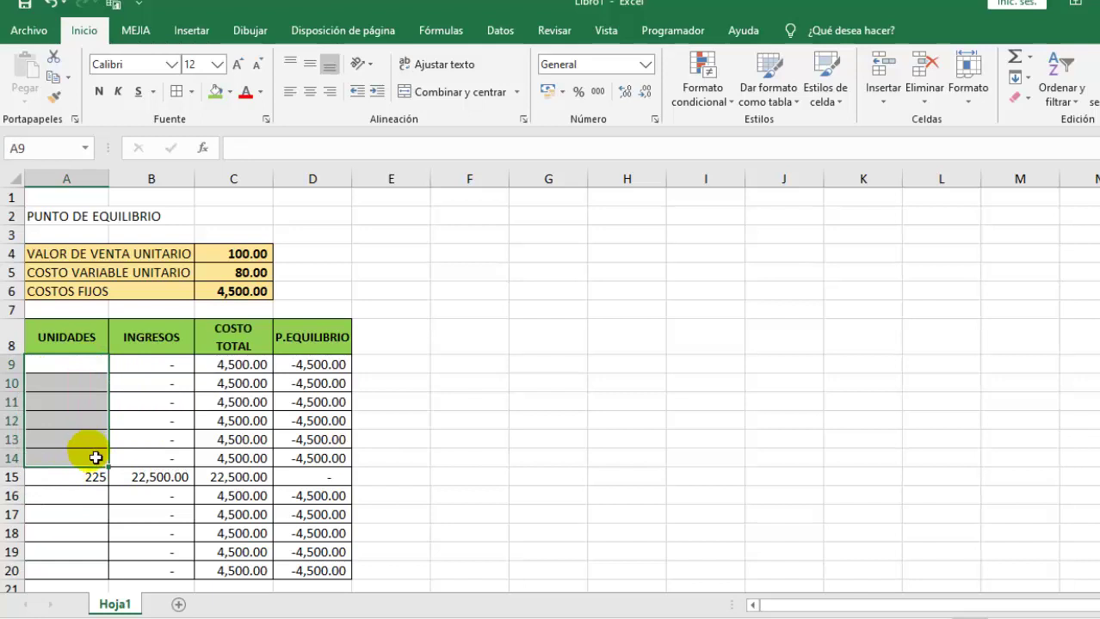
pyautogui.moveTo(91, 503)
pyautogui.mouseDown()
pyautogui.moveTo(83, 571)
pyautogui.moveTo(90, 506)
pyautogui.mouseUp()
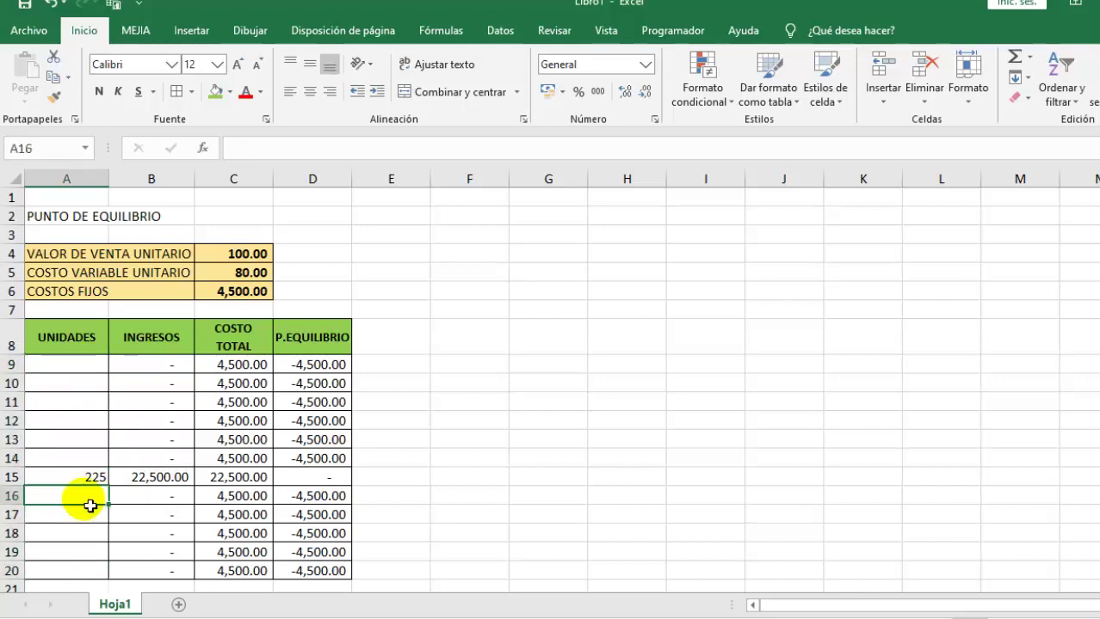
pyautogui.write('230')
pyautogui.press('Return')
pyautogui.write('24')
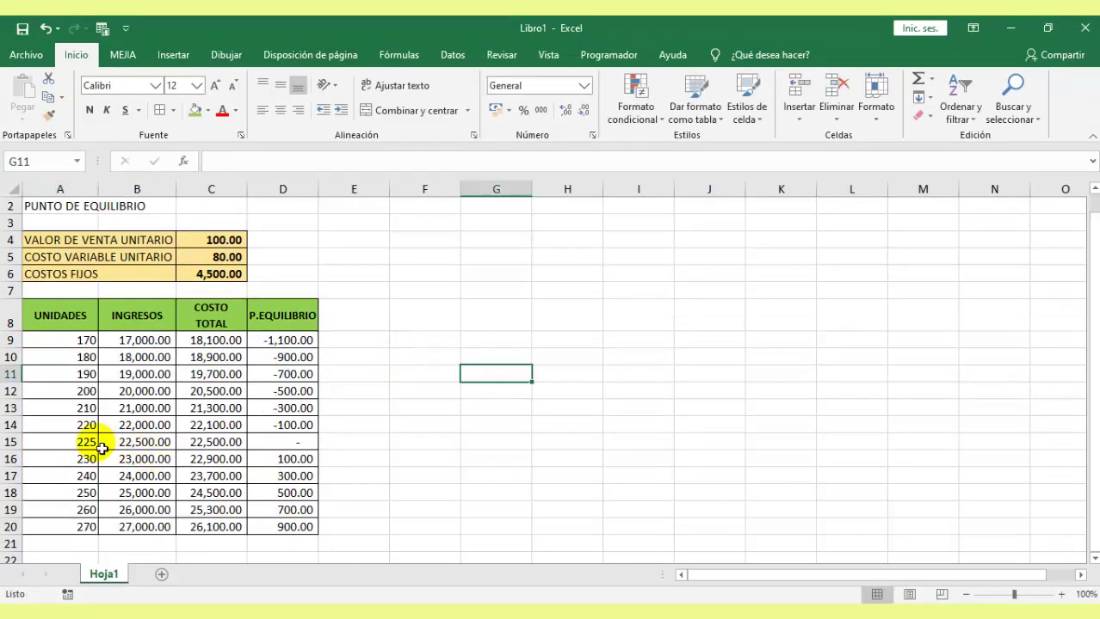
pyautogui.moveTo(82, 442); pyautogui.dragTo(285, 451)
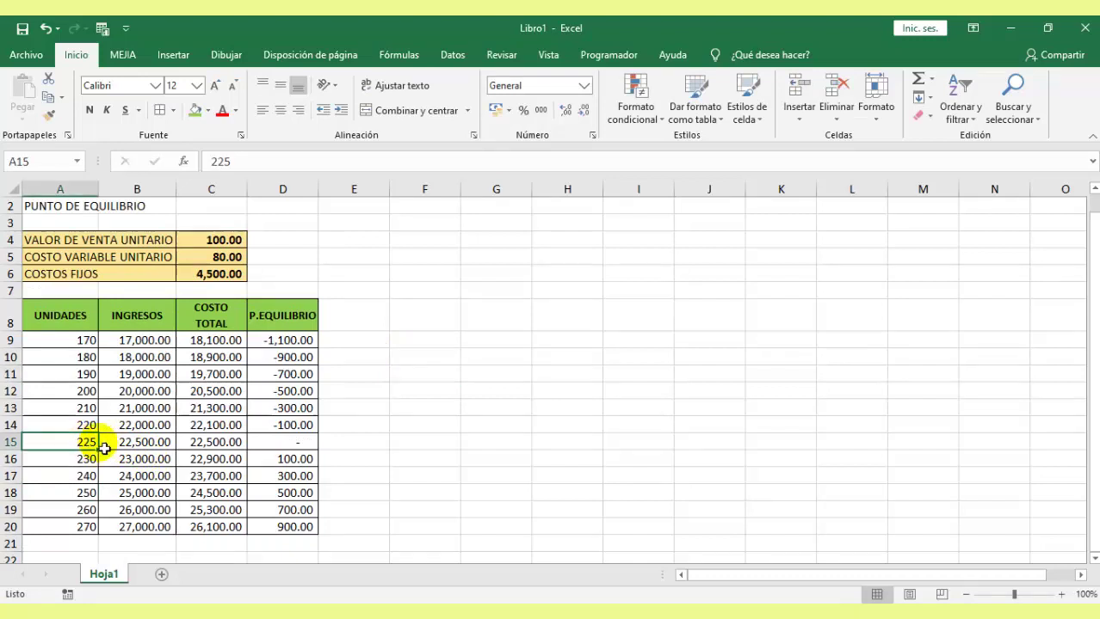
# Fill the 225-unit row A15:D15 yellow and select the chart data A8:C20
pyautogui.click(196, 110)
pyautogui.click(490, 429)
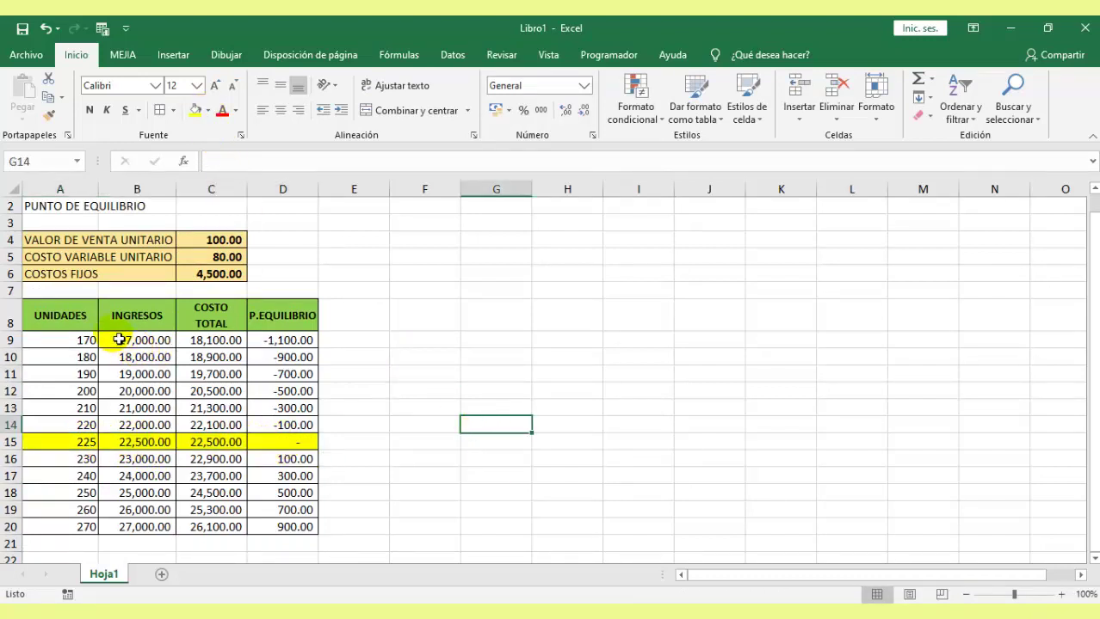
pyautogui.moveTo(76, 317); pyautogui.dragTo(211, 532)
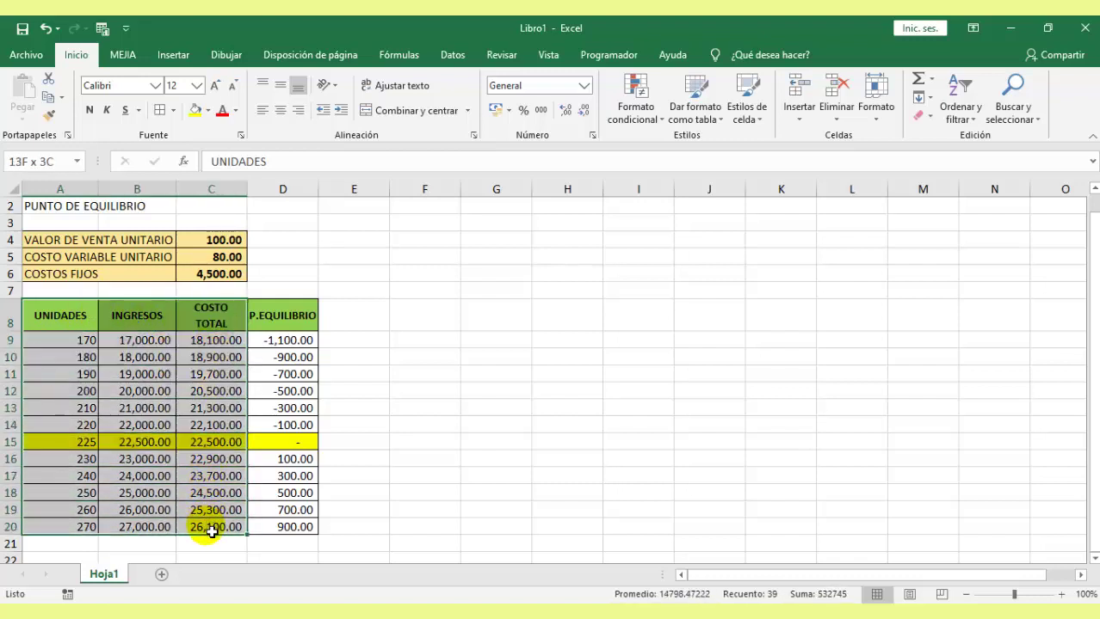
pyautogui.moveTo(211, 532); pyautogui.dragTo(212, 532)
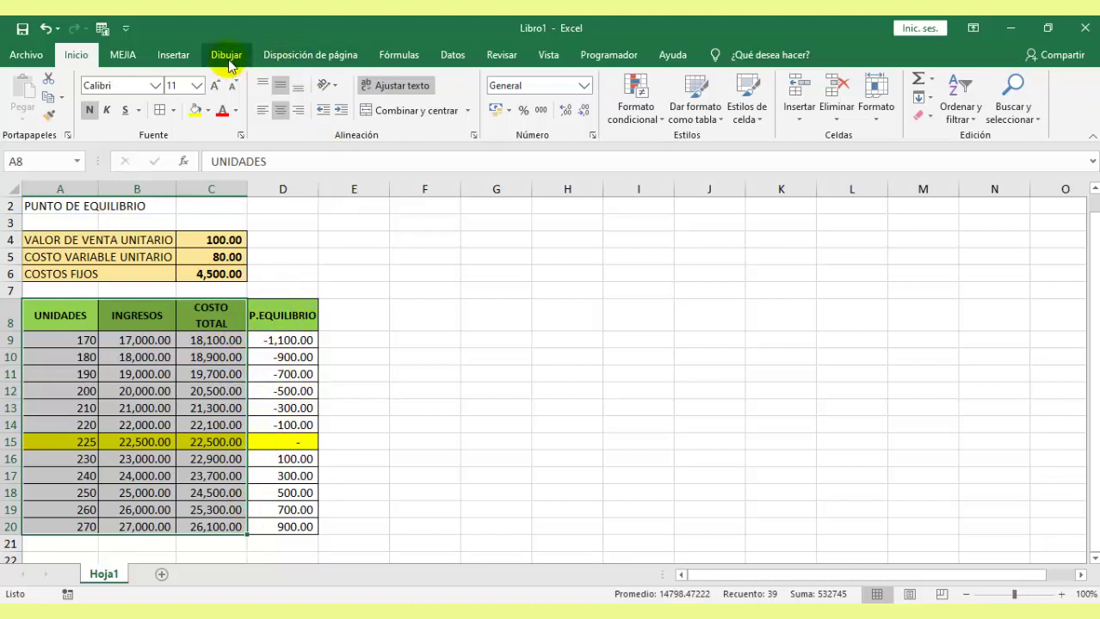
# Insert a scatter chart with straight lines and markers and move it beside the table
pyautogui.click(168, 55)
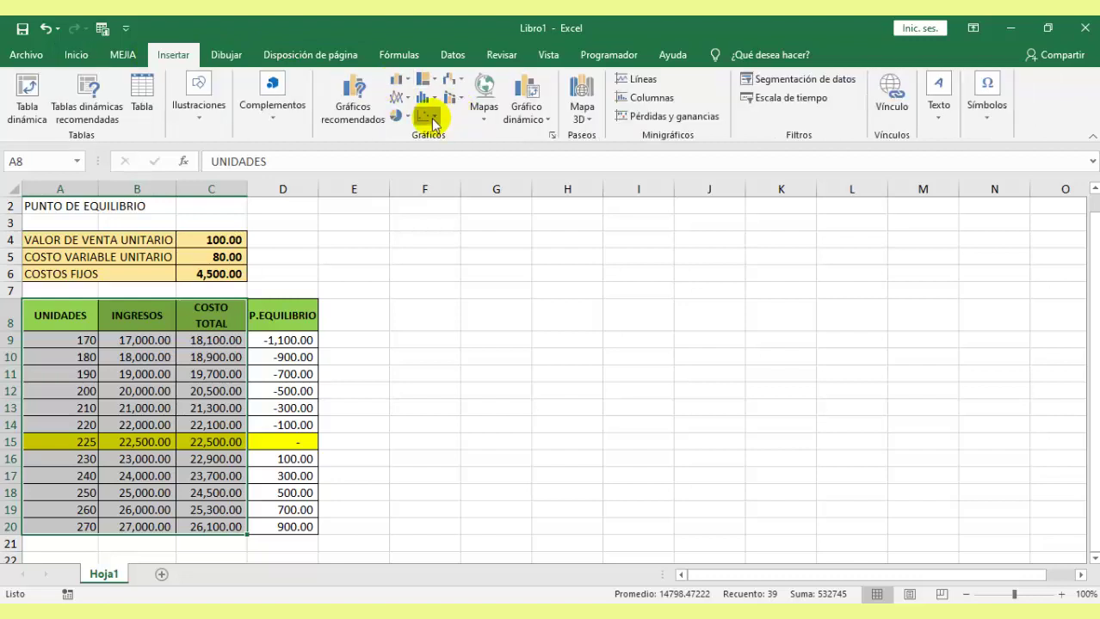
pyautogui.click(428, 116)
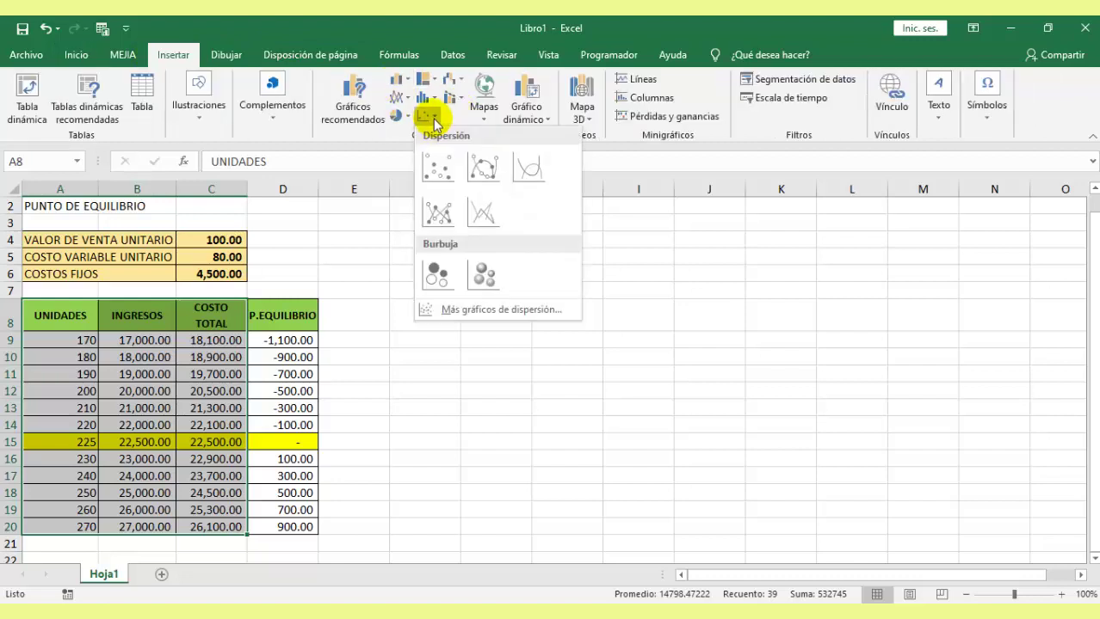
pyautogui.click(531, 175)
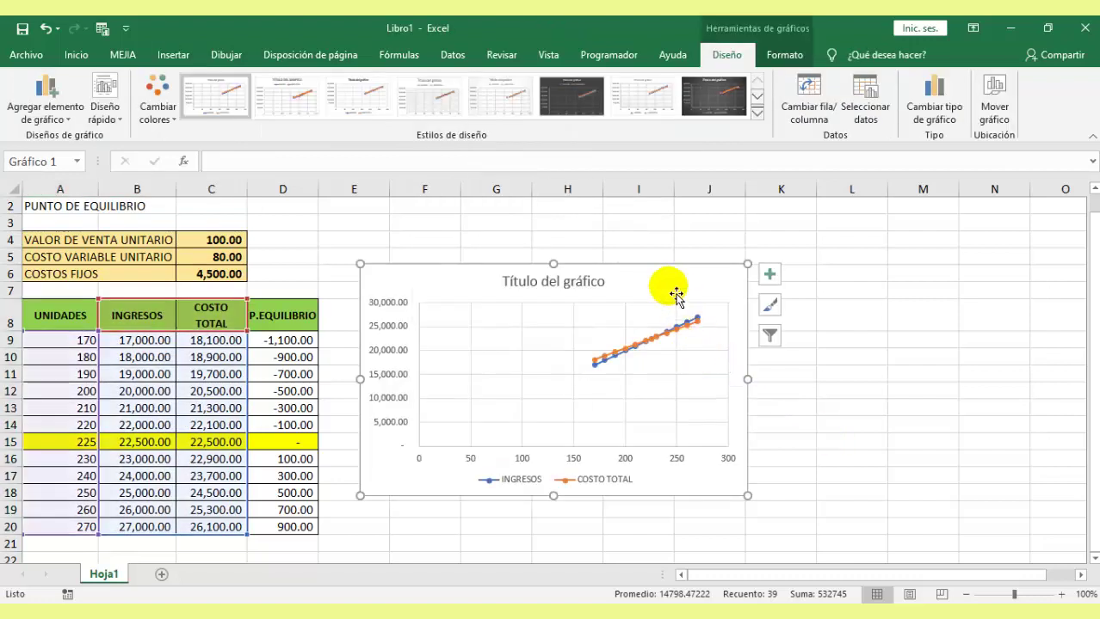
pyautogui.moveTo(670, 285); pyautogui.dragTo(681, 252)
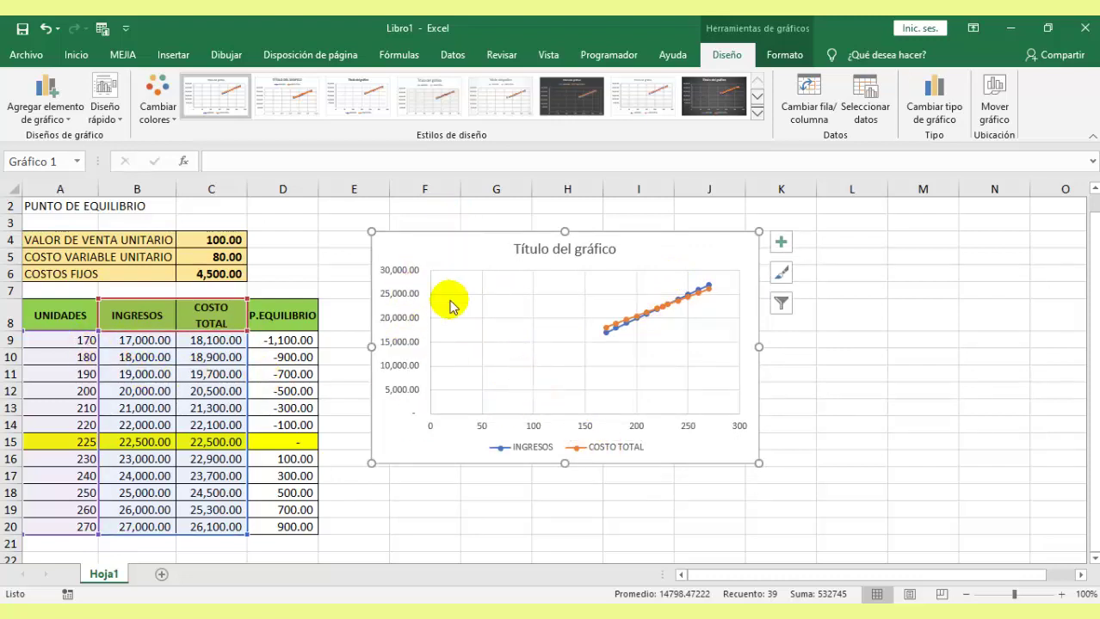
# Open the horizontal axis bounds in Format Axis and set Maximum to 275
pyautogui.click(631, 433)
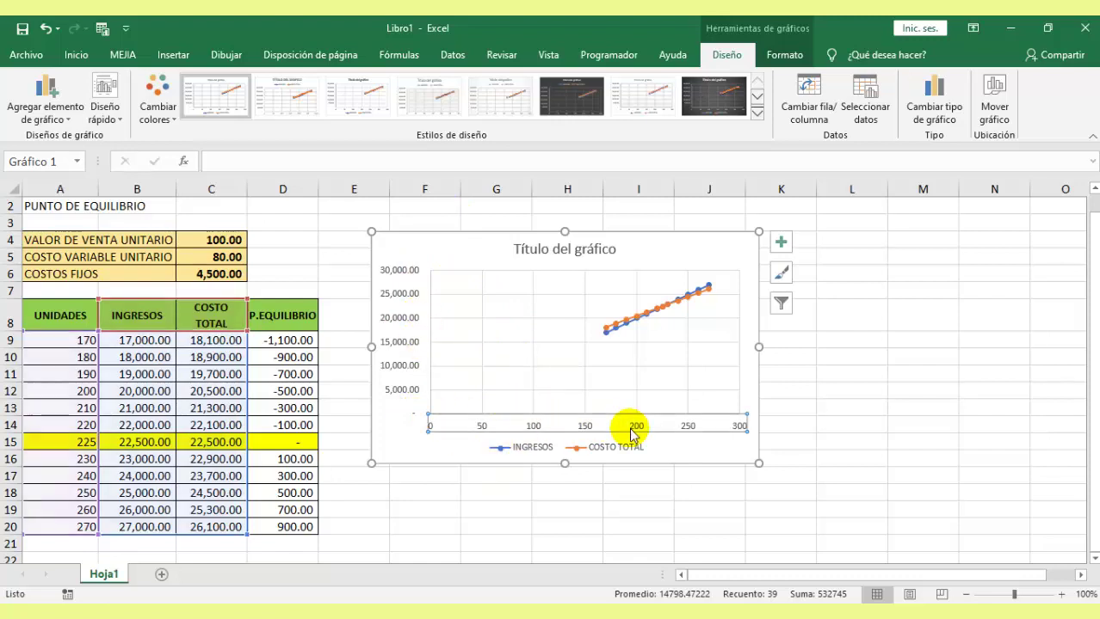
pyautogui.doubleClick(668, 430)
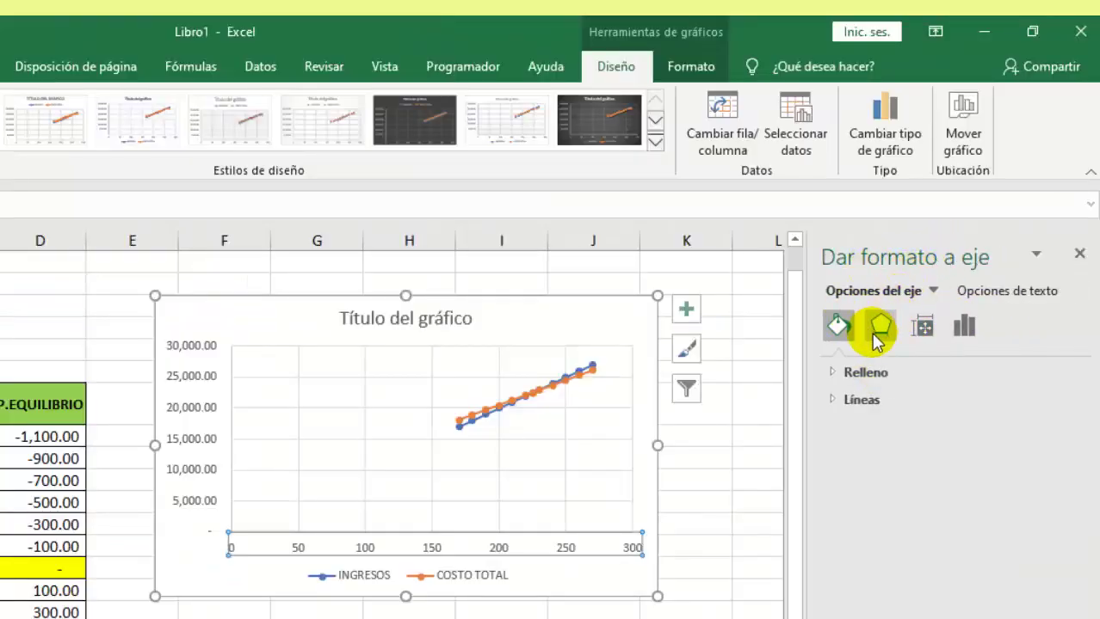
pyautogui.click(995, 255)
pyautogui.click(893, 292)
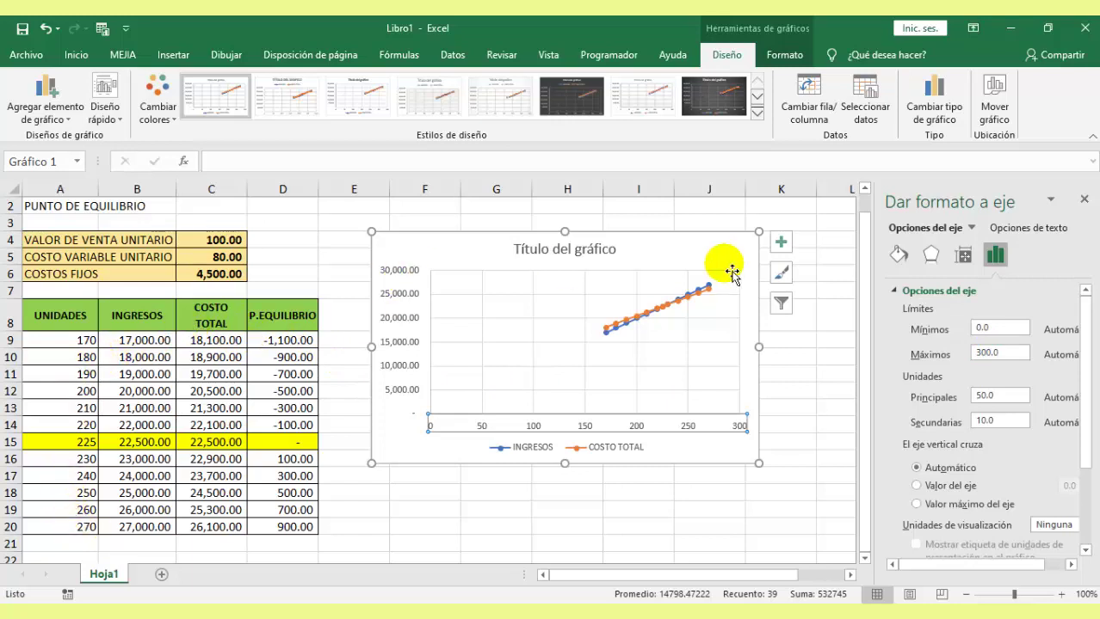
pyautogui.moveTo(1009, 356); pyautogui.dragTo(967, 362)
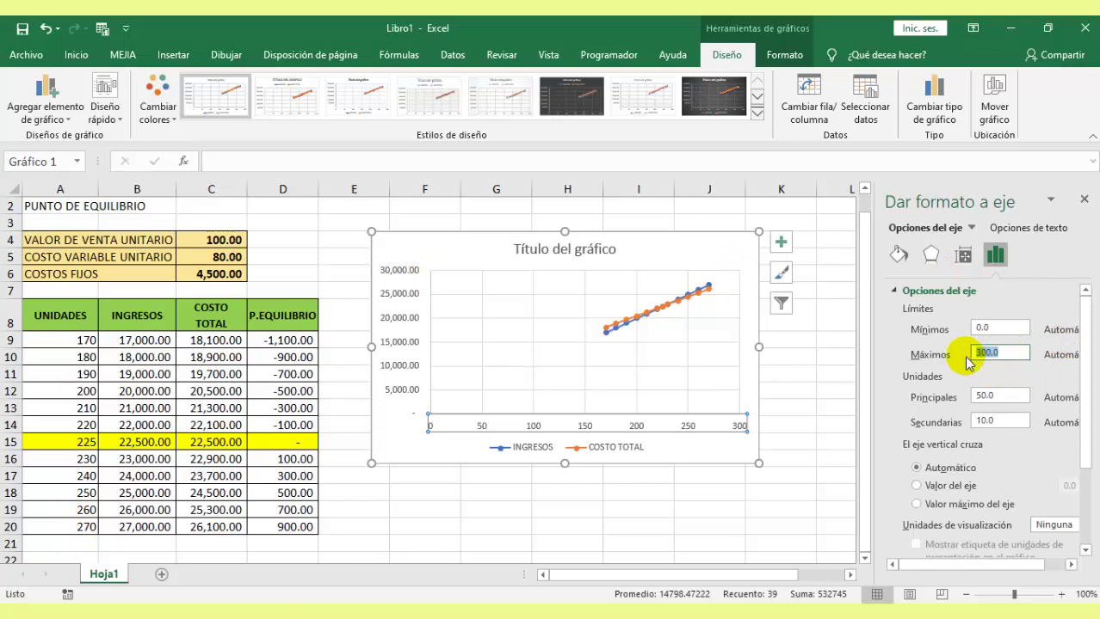
pyautogui.write('2')
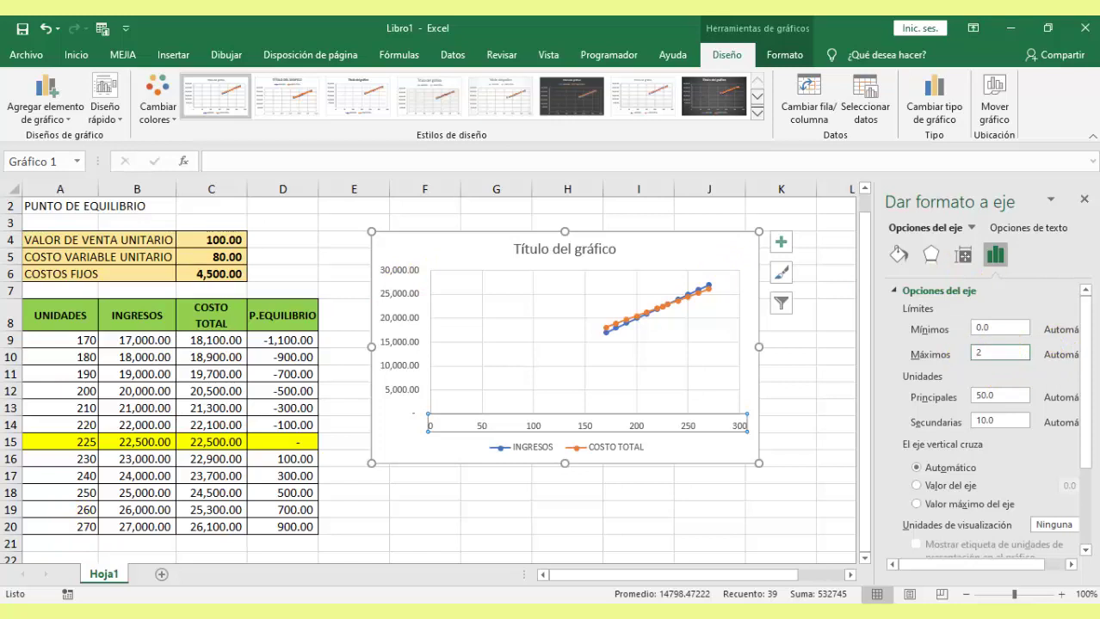
pyautogui.write('75')
pyautogui.doubleClick(983, 329)
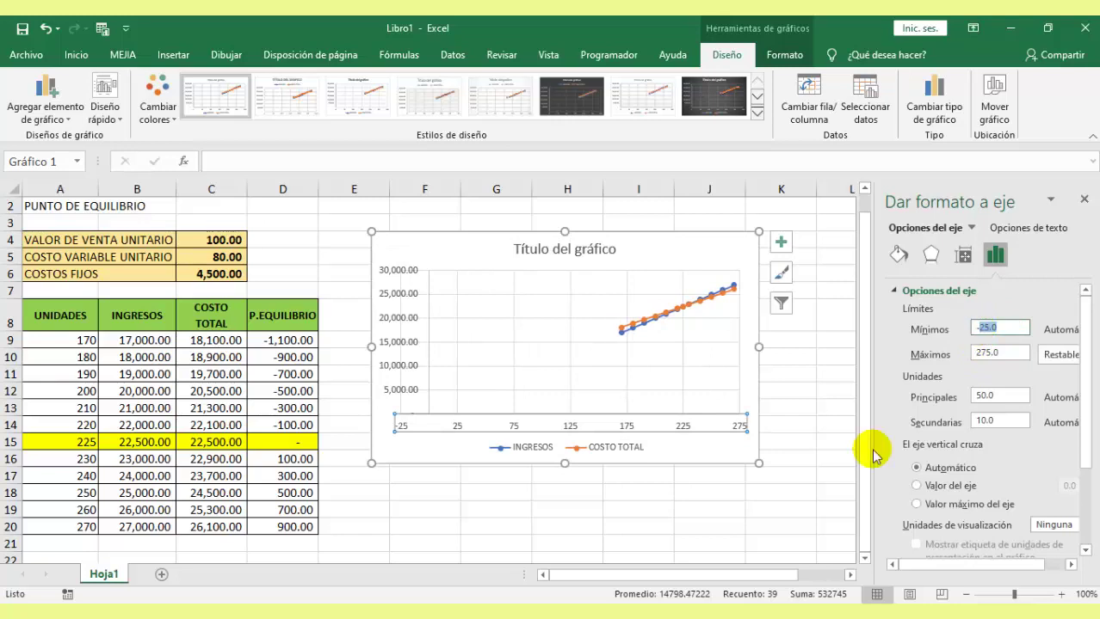
# Set the horizontal axis Minimum to 165, removing a stray minus sign
pyautogui.write('-165')
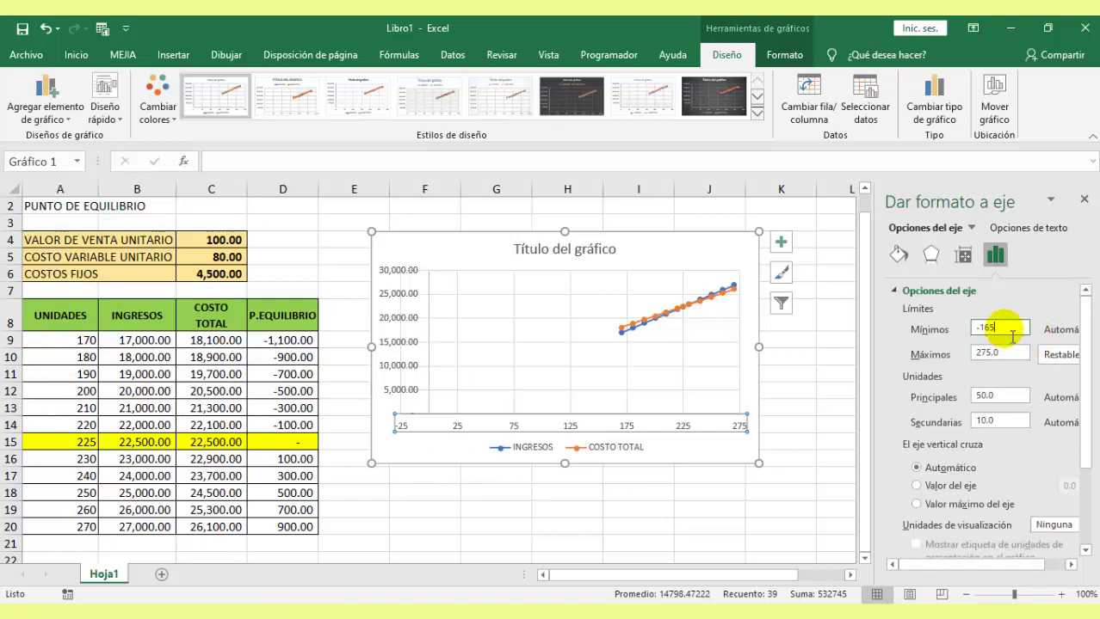
pyautogui.click(993, 352)
pyautogui.click(982, 327)
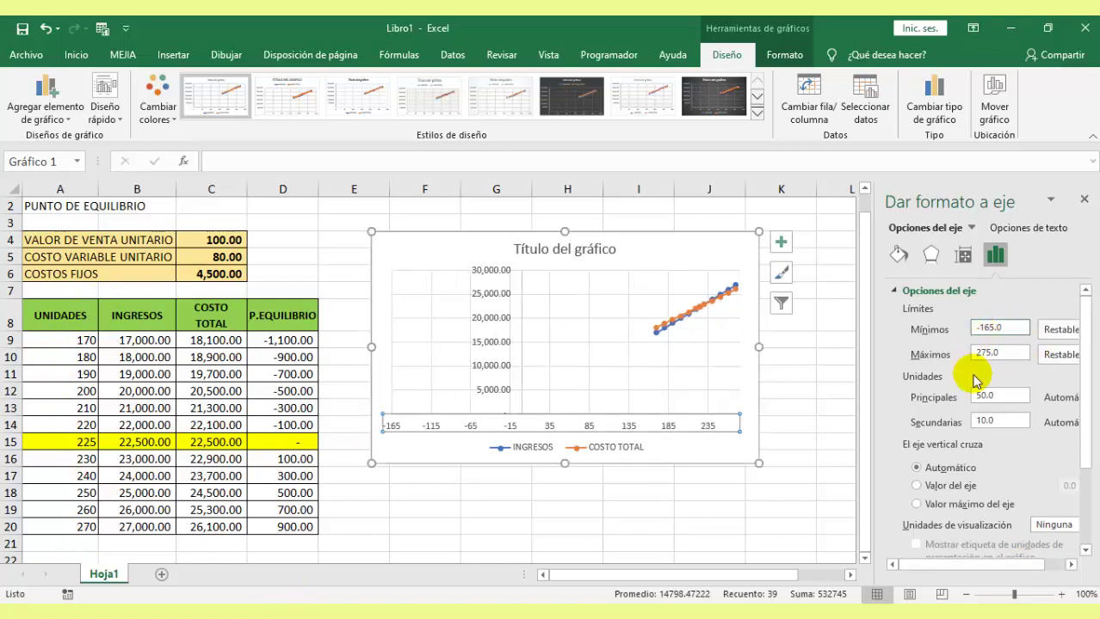
pyautogui.click(973, 327)
pyautogui.press('Delete')
pyautogui.press('Return')
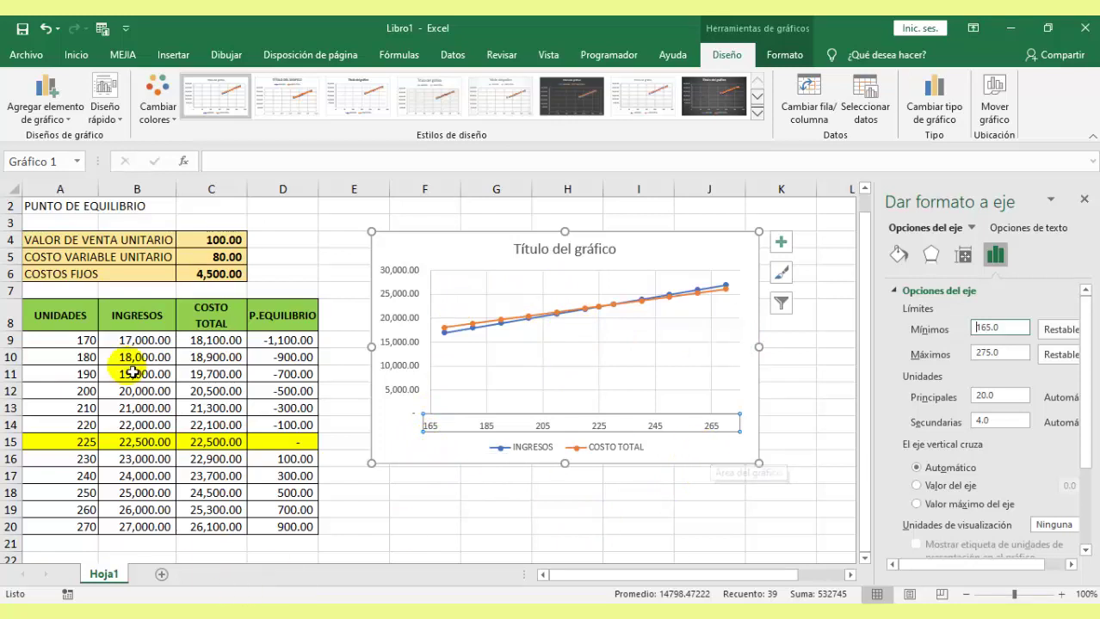
pyautogui.moveTo(82, 339); pyautogui.dragTo(82, 532)
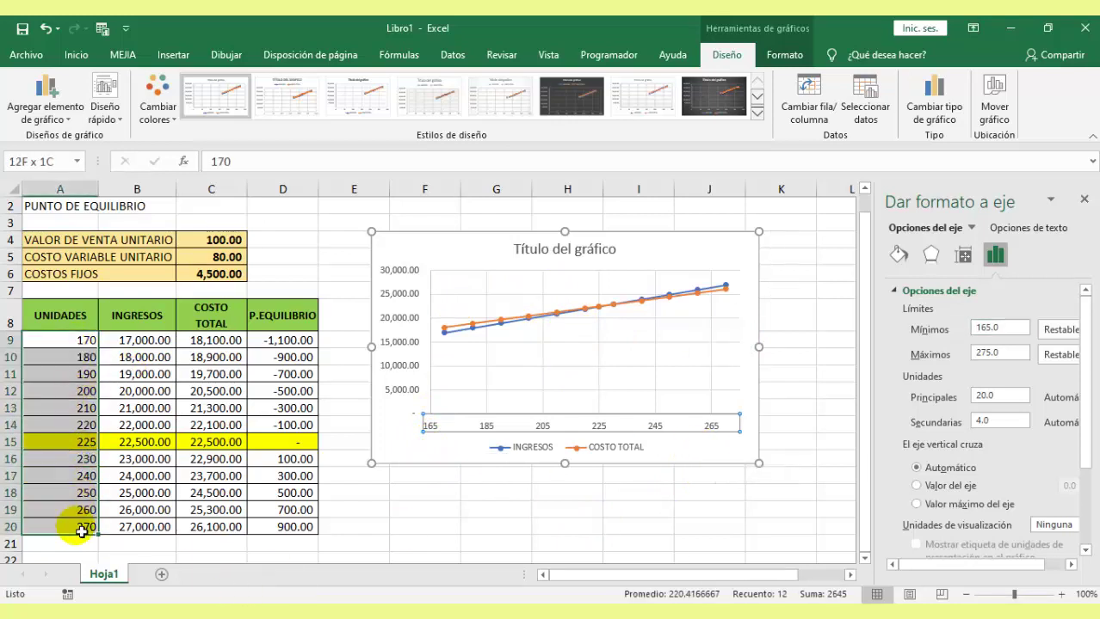
# Select the chart's vertical value axis and bring up its Axis Options bounds
pyautogui.click(564, 527)
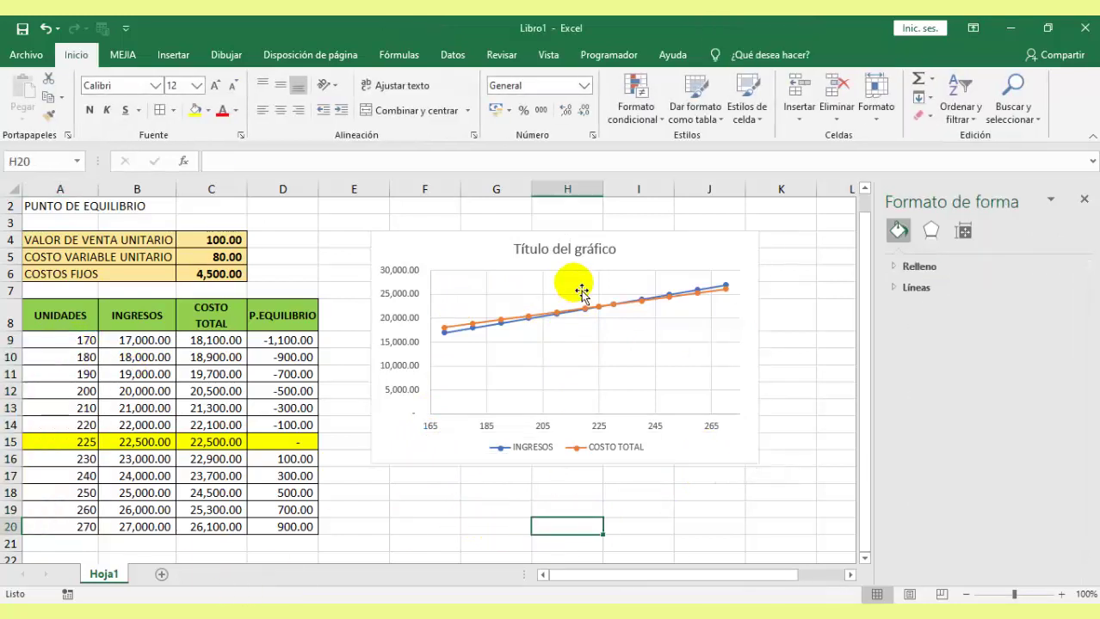
pyautogui.click(688, 251)
pyautogui.click(400, 297)
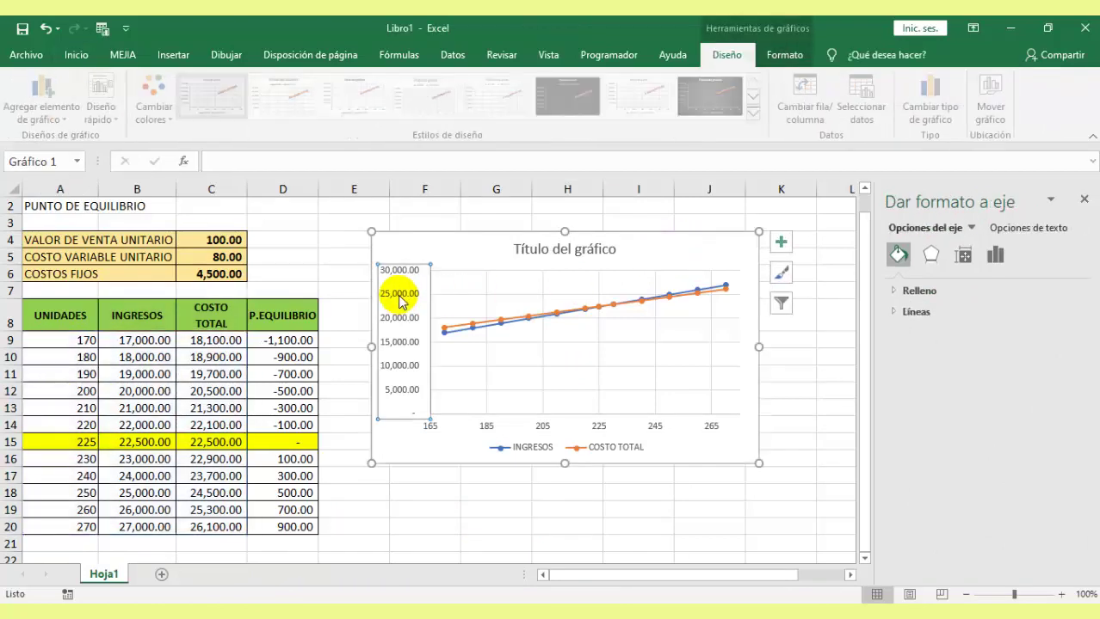
pyautogui.click(996, 256)
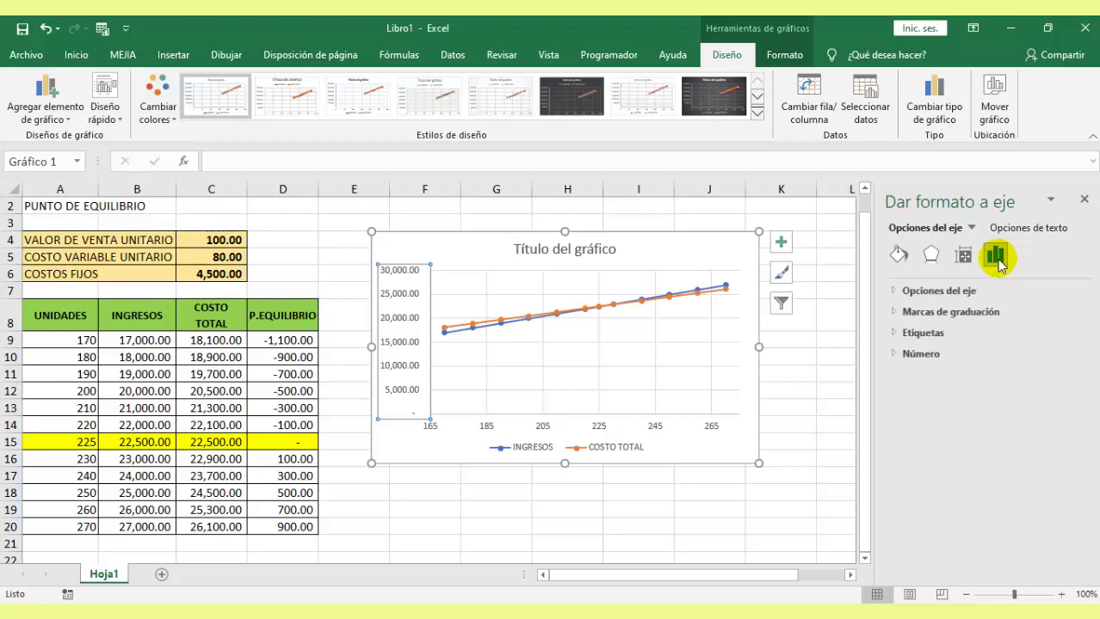
pyautogui.click(899, 293)
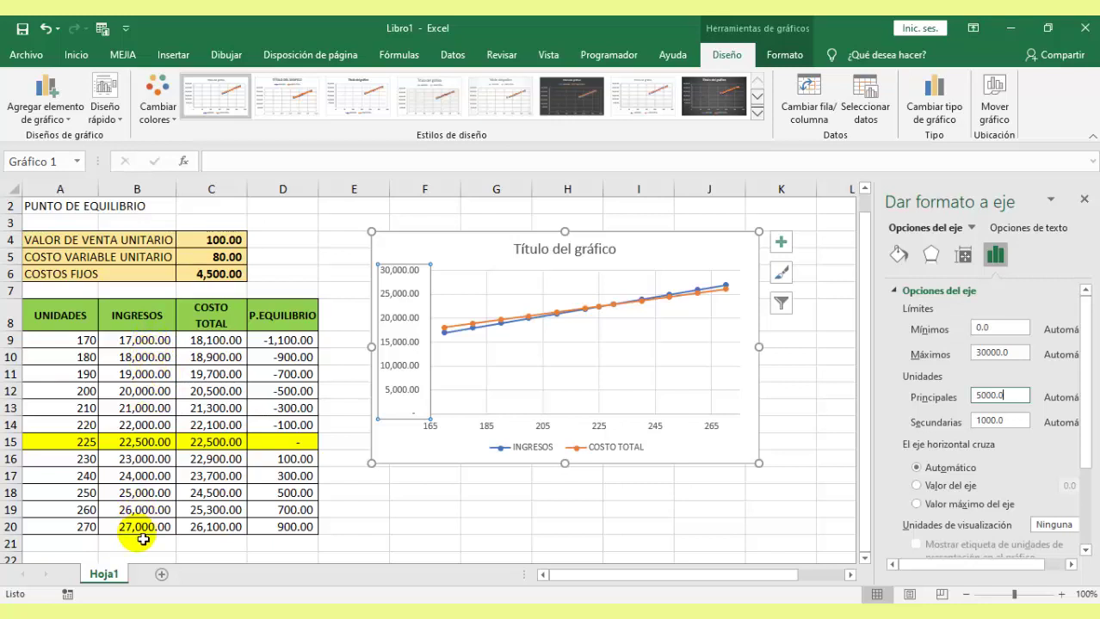
pyautogui.doubleClick(987, 396)
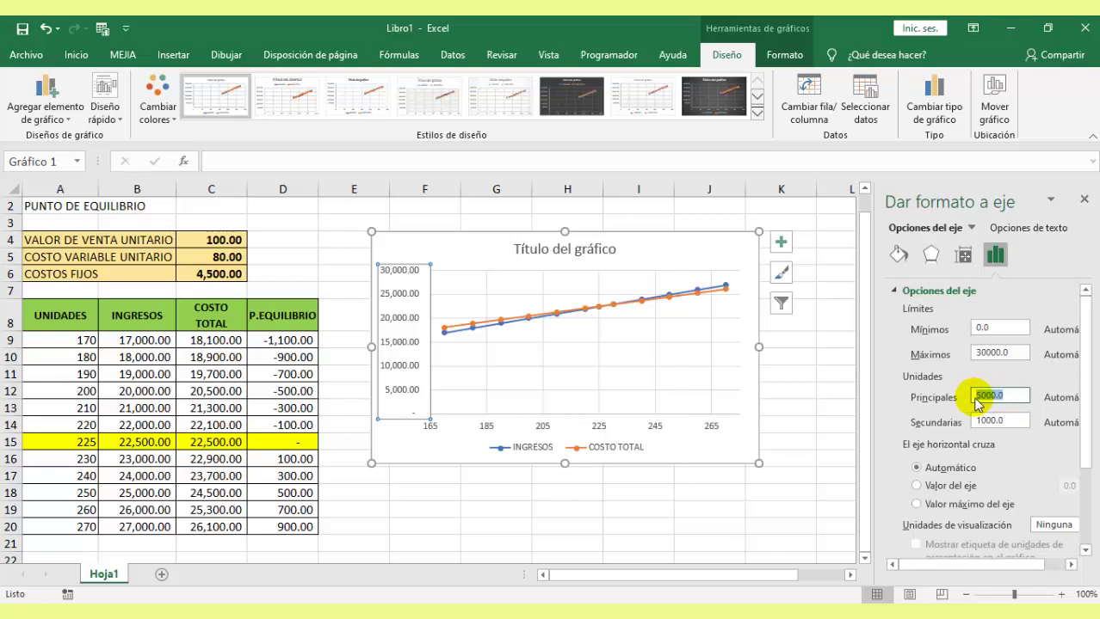
pyautogui.click(653, 428)
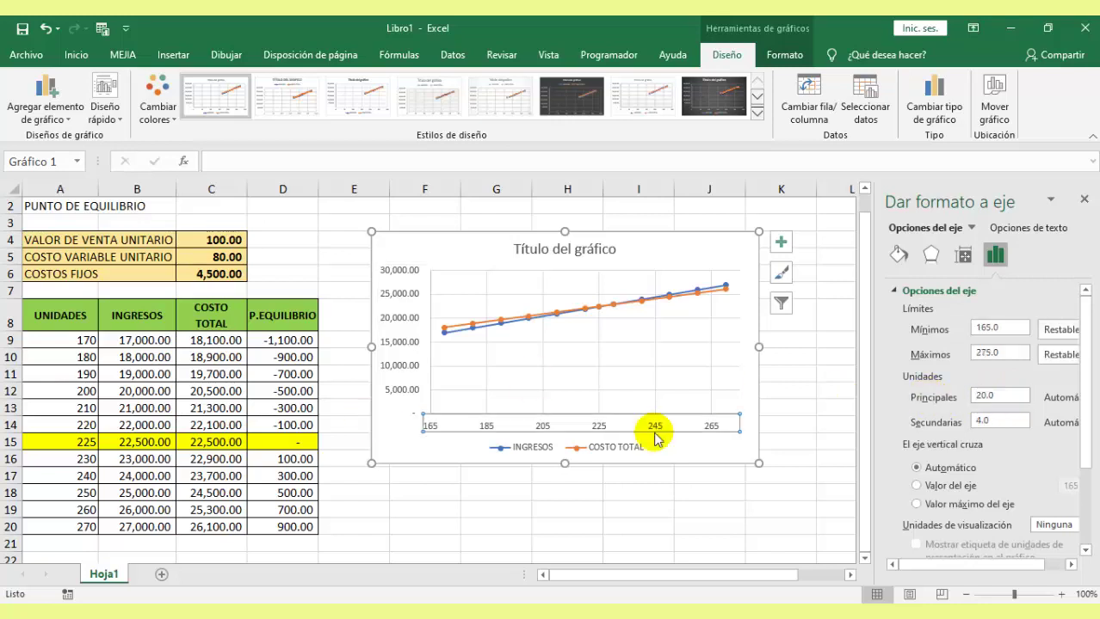
pyautogui.click(847, 441)
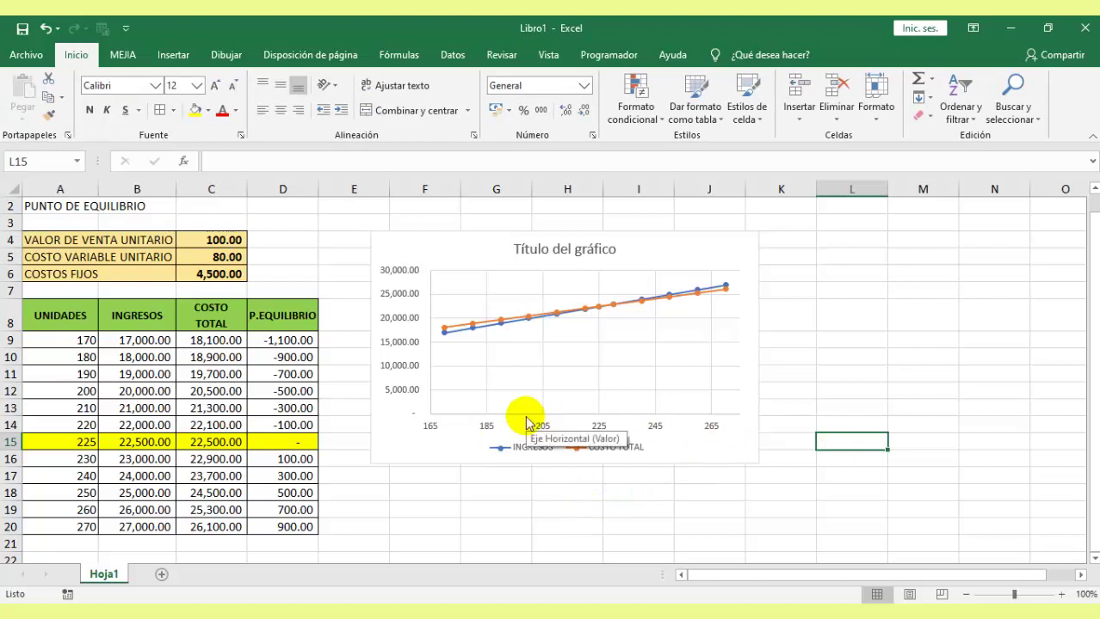
pyautogui.doubleClick(395, 274)
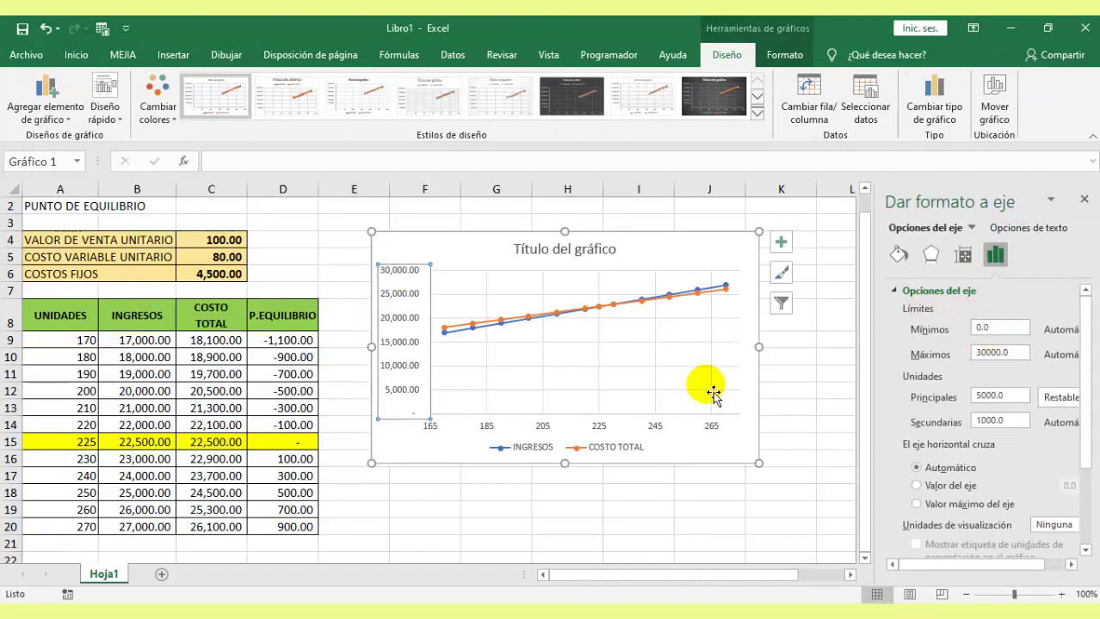
pyautogui.click(666, 430)
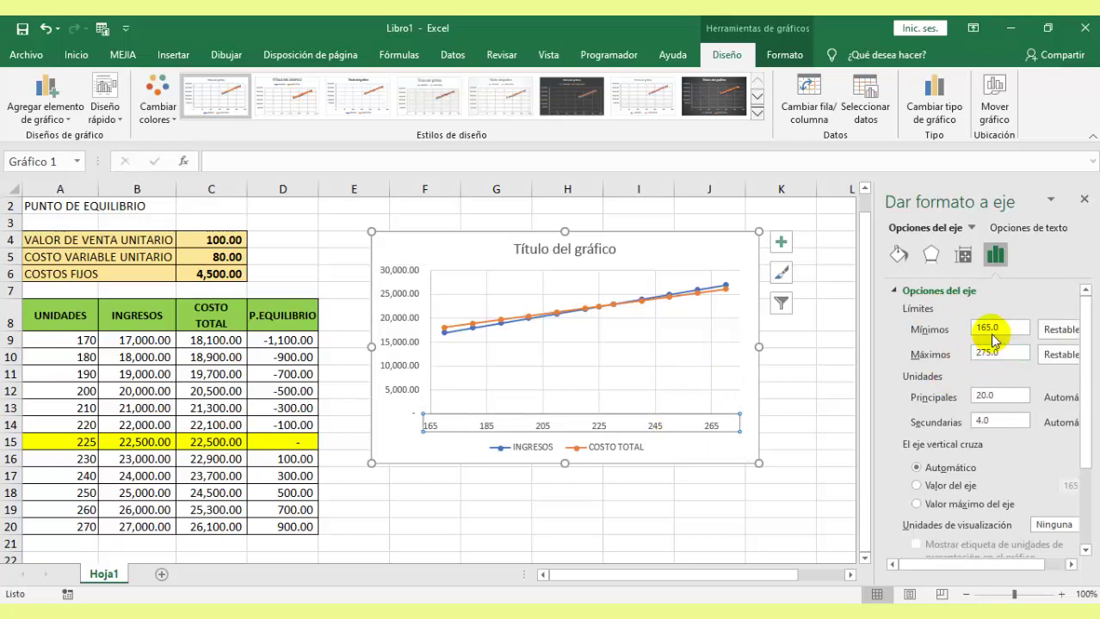
pyautogui.click(394, 316)
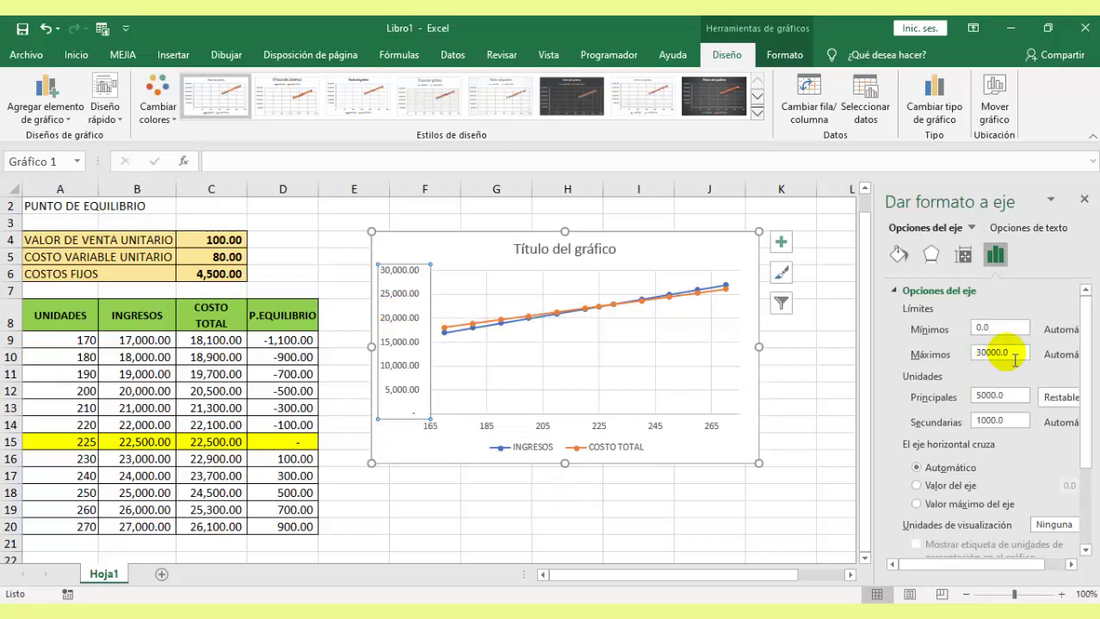
# Set the vertical axis Minimum to 17000 and Maximum to 27000
pyautogui.click(989, 329)
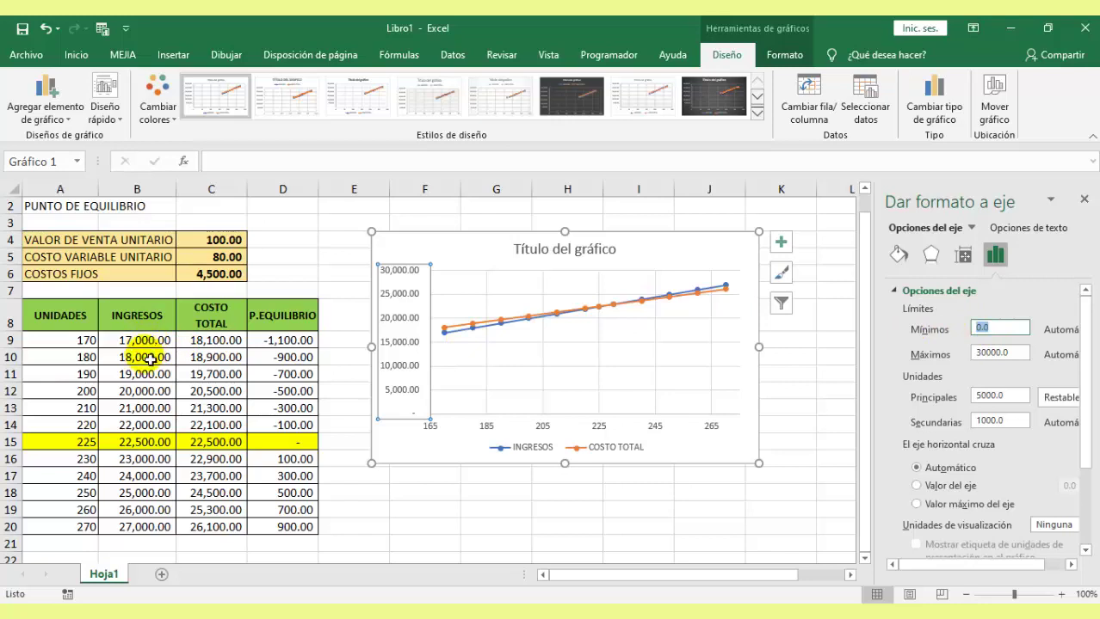
pyautogui.write('17')
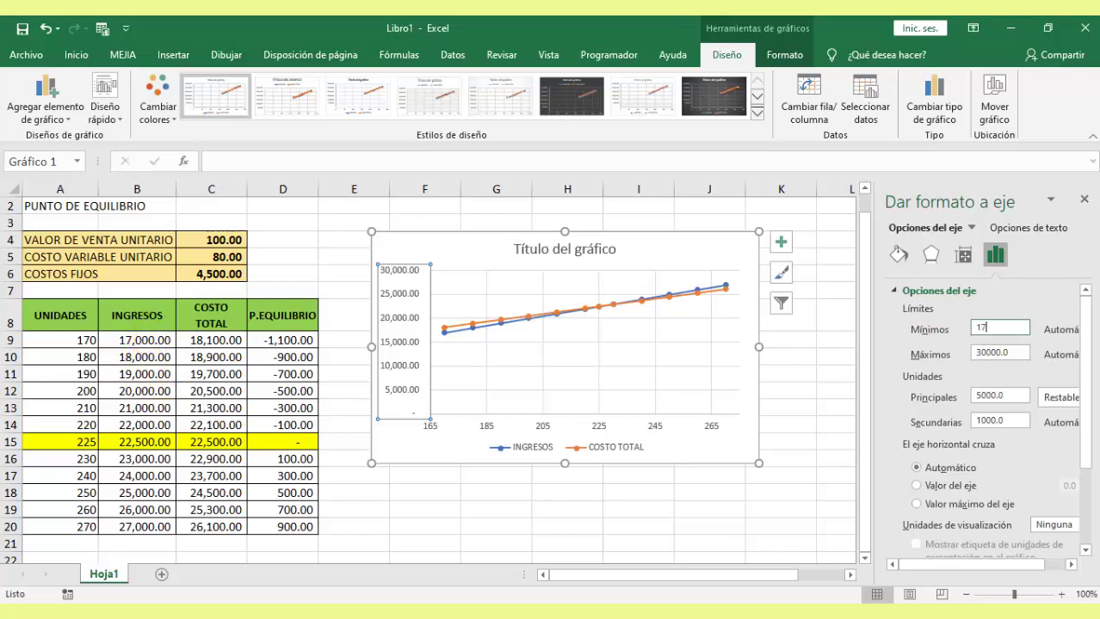
pyautogui.write('00')
pyautogui.click(1006, 353)
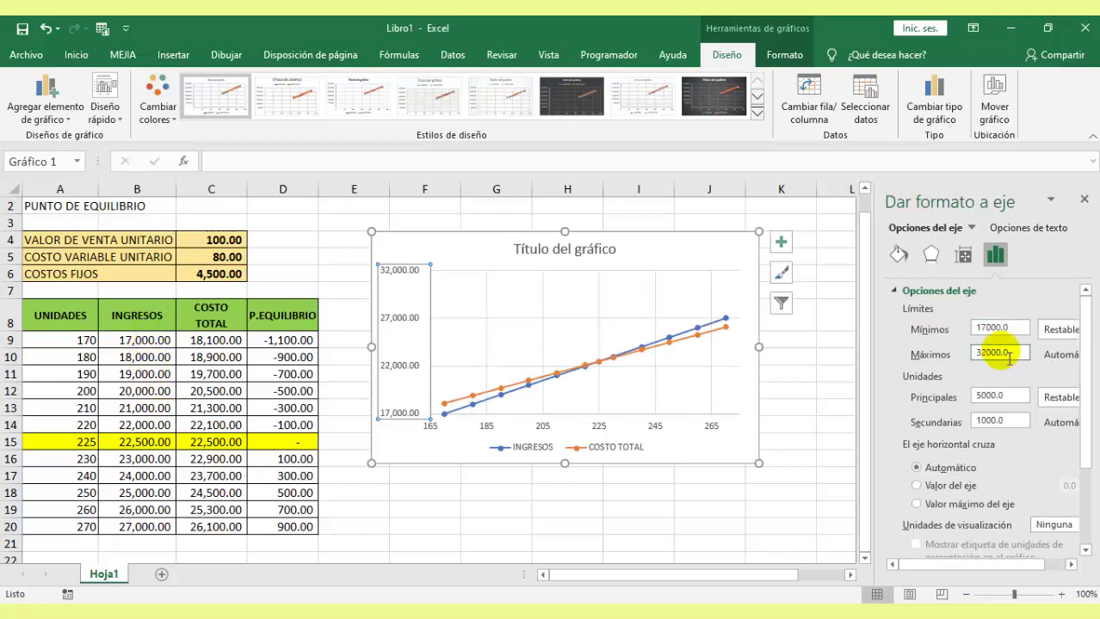
pyautogui.write('27000')
pyautogui.click(998, 395)
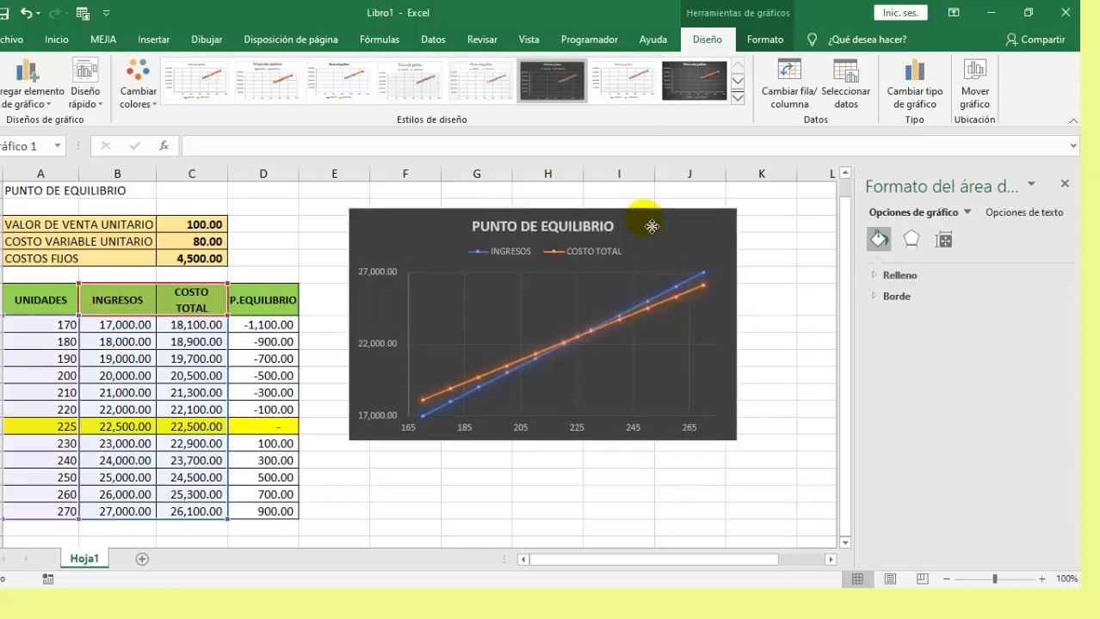
# Nudge the dark-styled PUNTO DE EQUILIBRIO chart upward and deselect it to view the result
pyautogui.moveTo(652, 226); pyautogui.dragTo(654, 216)
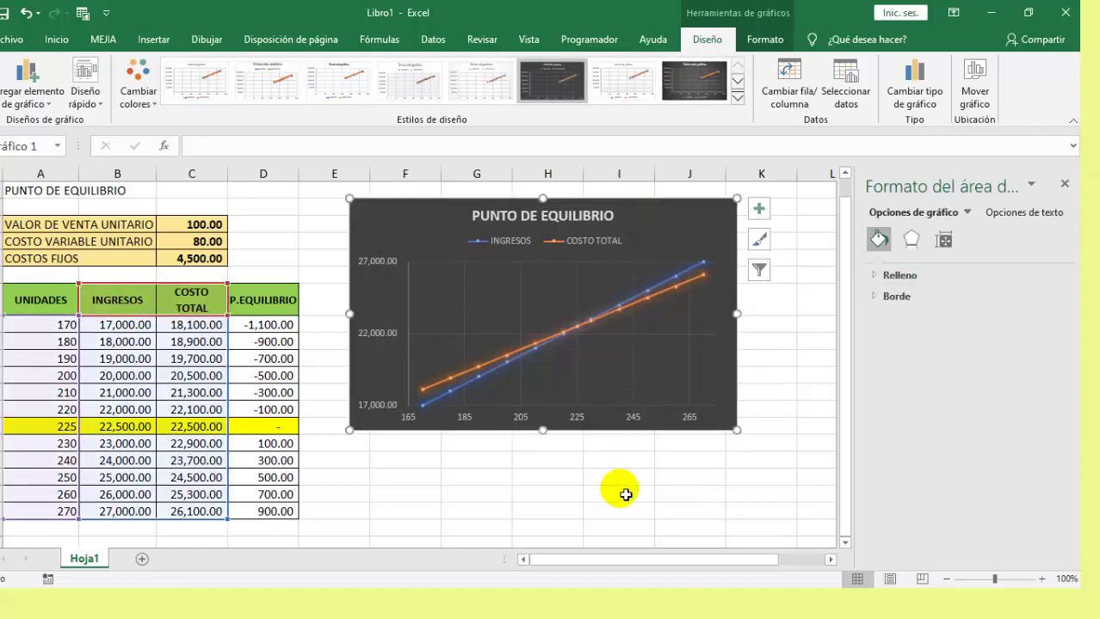
pyautogui.click(593, 513)
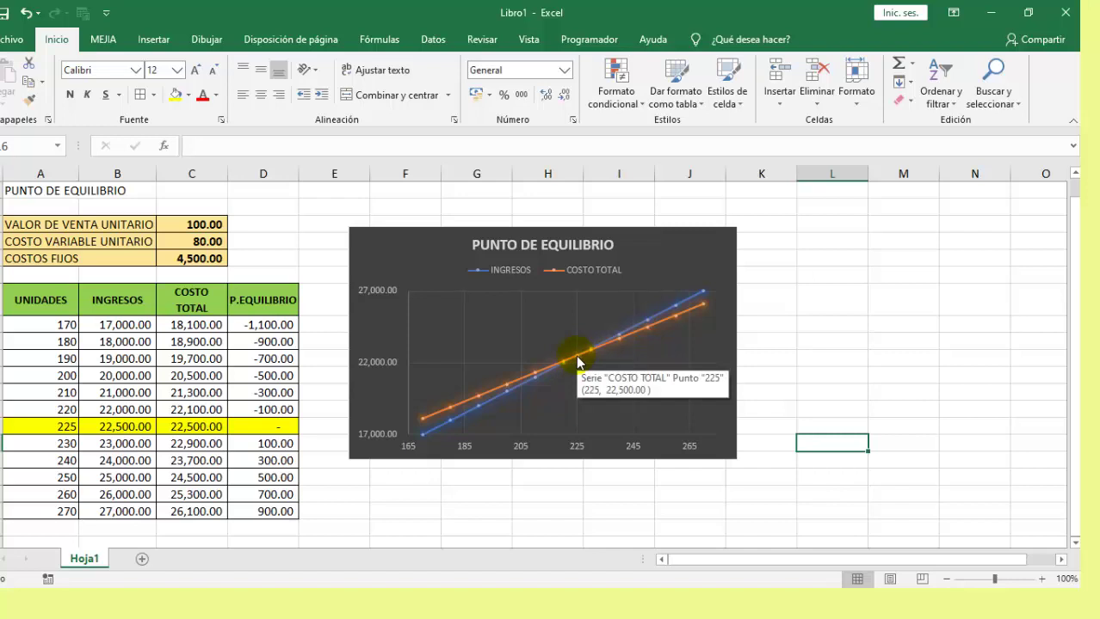
pyautogui.click(434, 515)
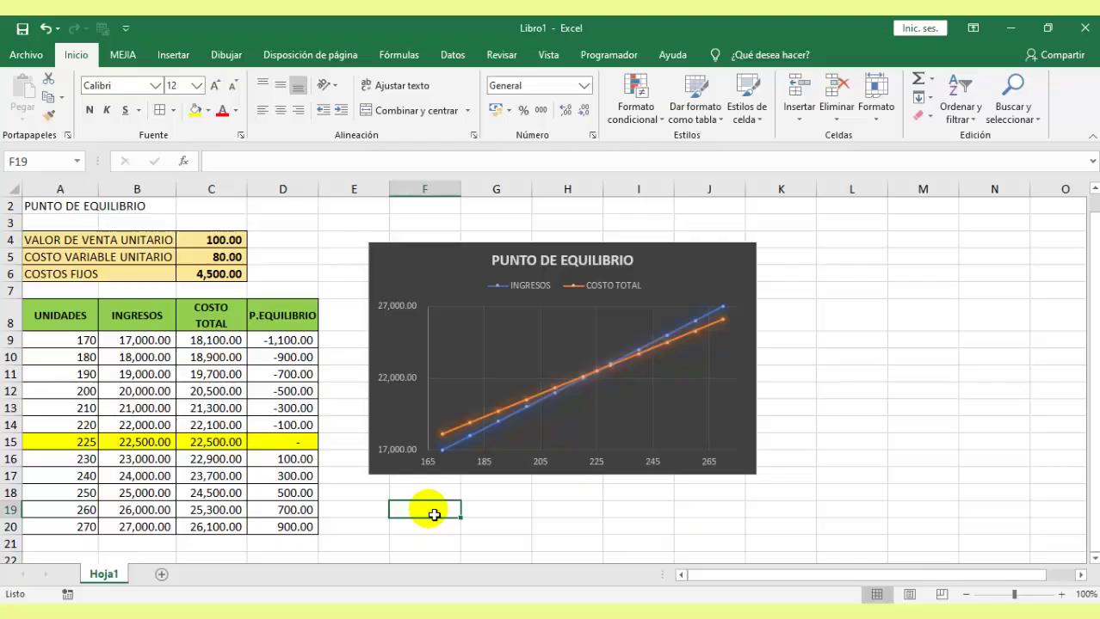